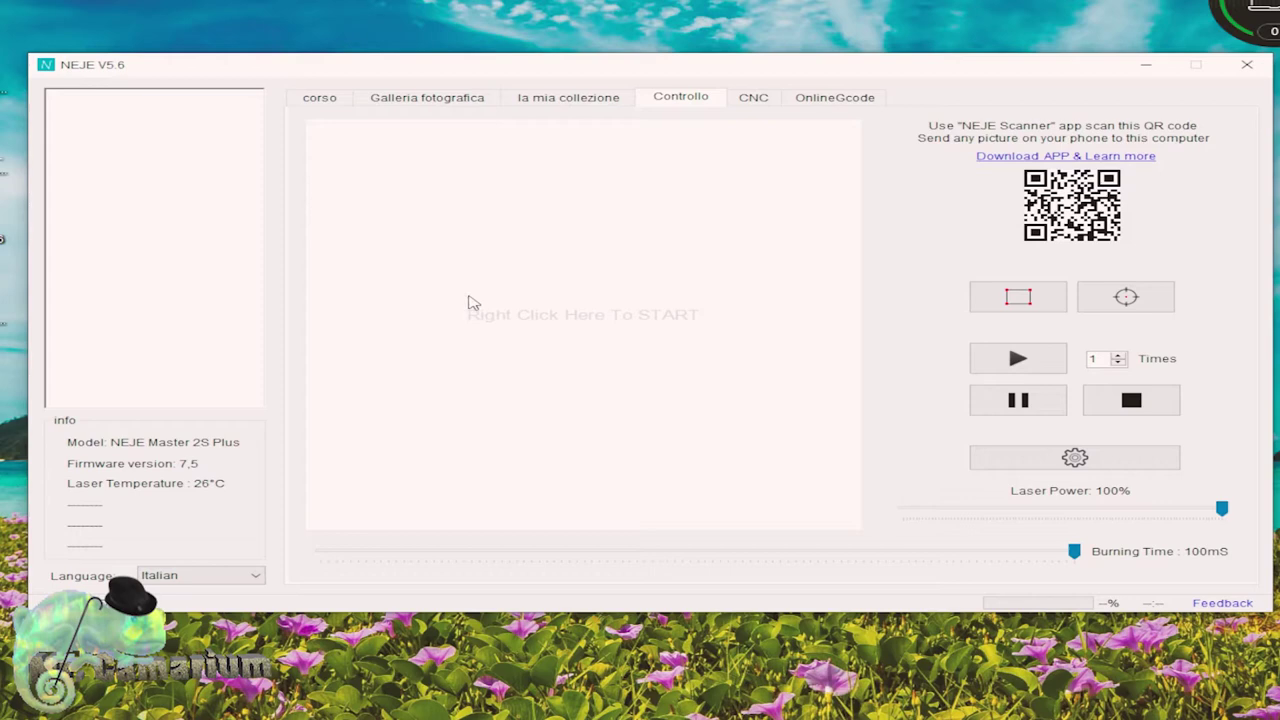
Load the cockatoo drawing from the photo gallery and accept the full image as the carving area.
click(323, 104)
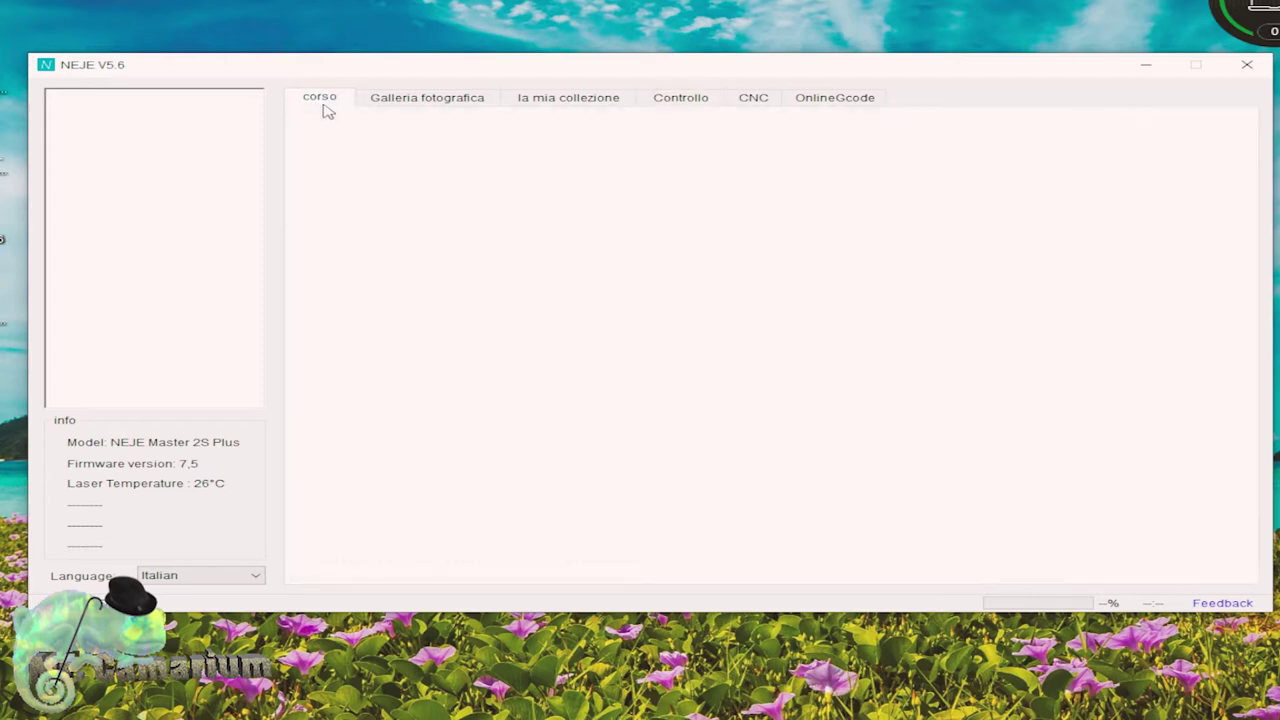
click(409, 104)
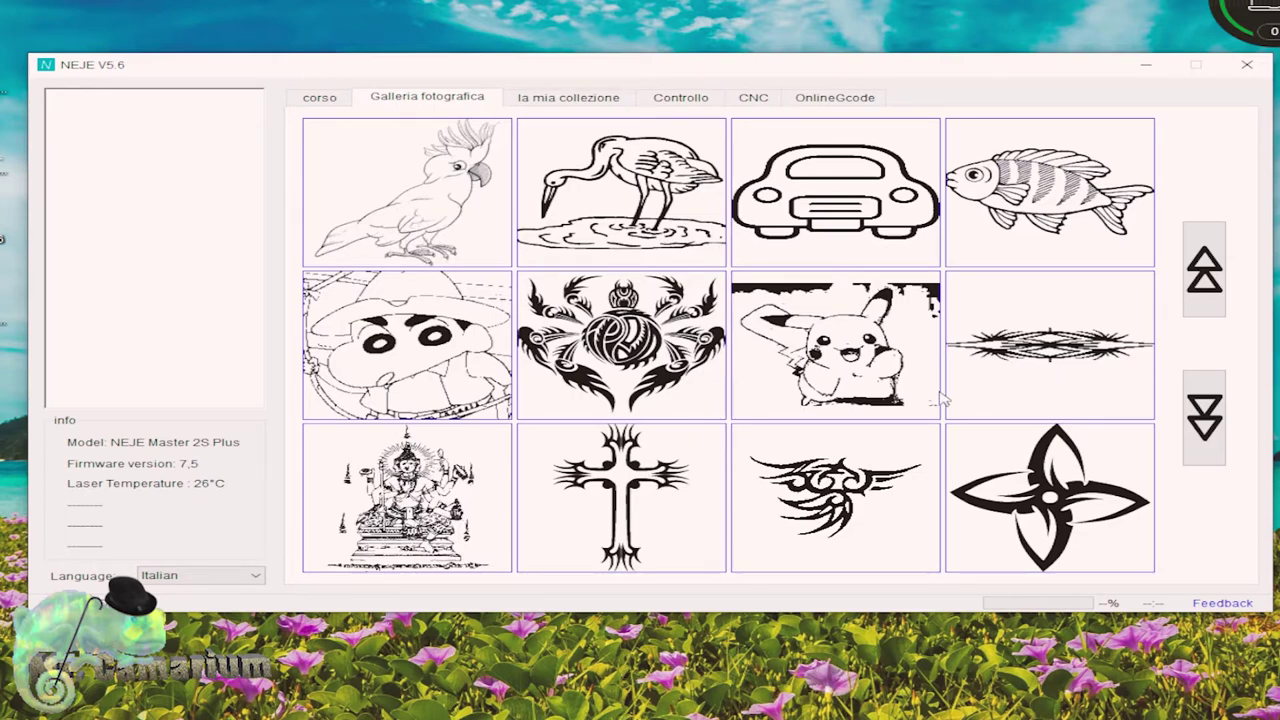
click(398, 210)
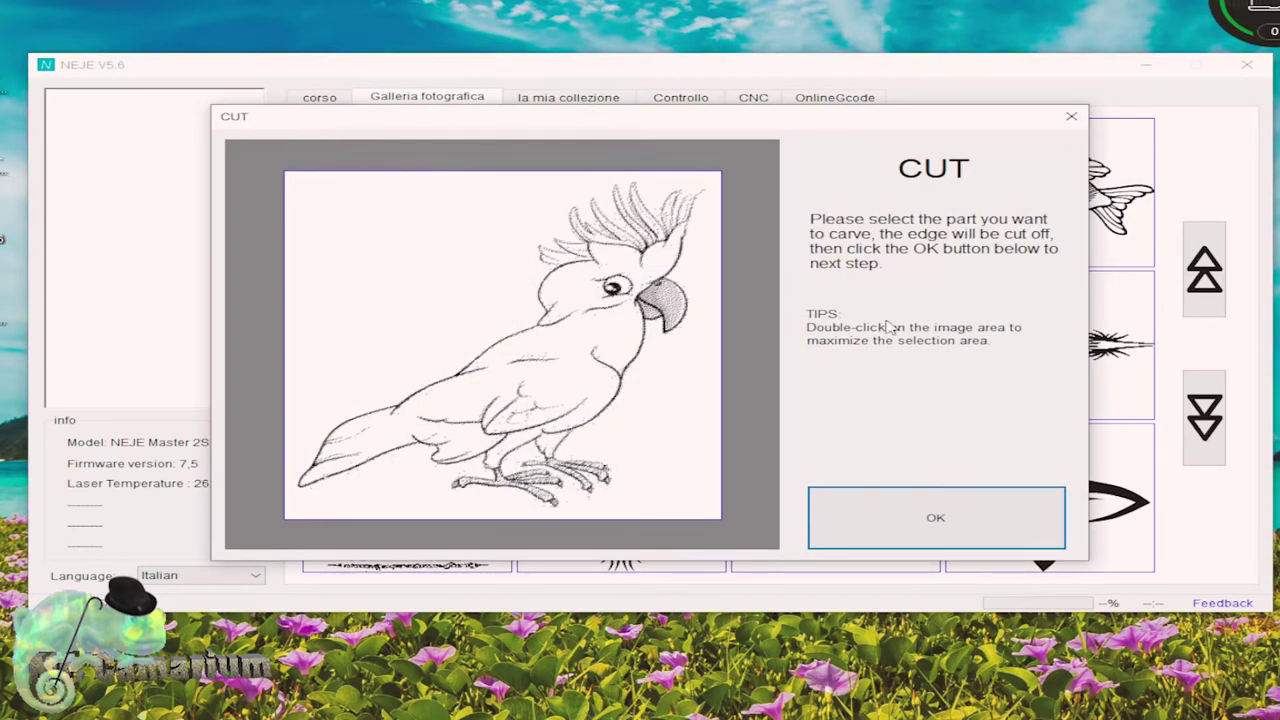
click(950, 528)
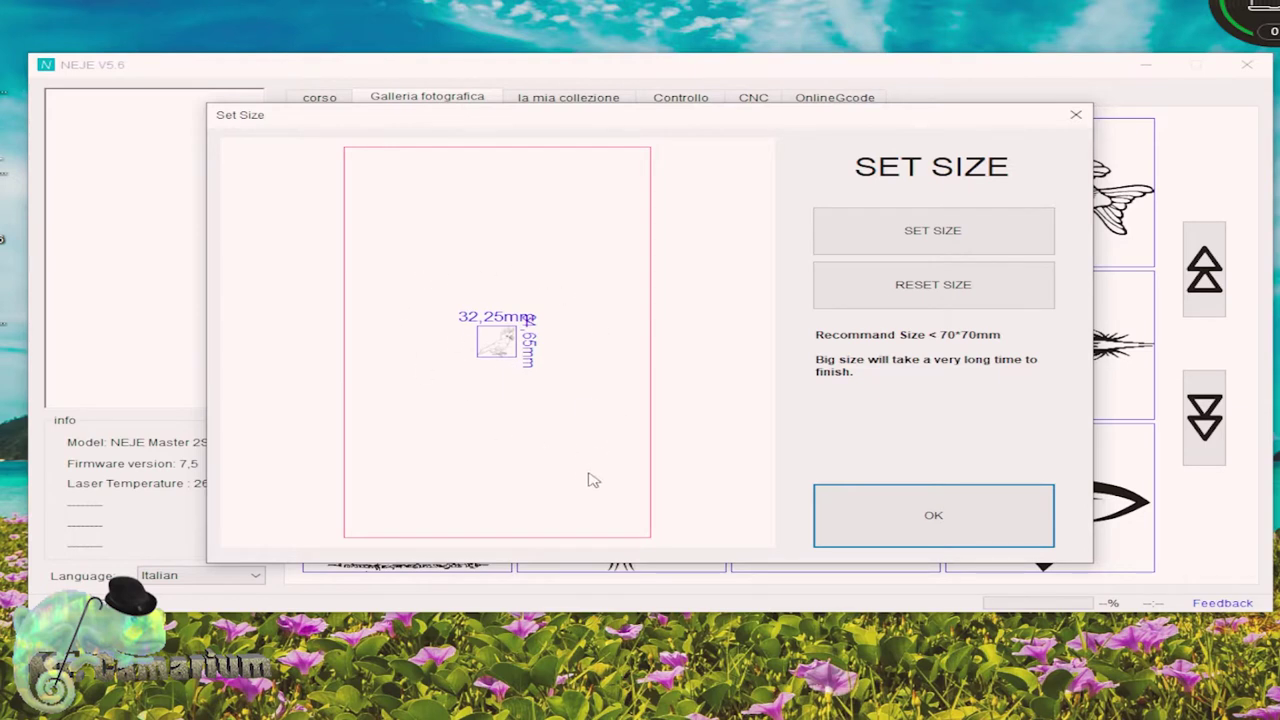
Set the cockatoo image's width to 100 mm with proportional height and accept the size.
click(918, 248)
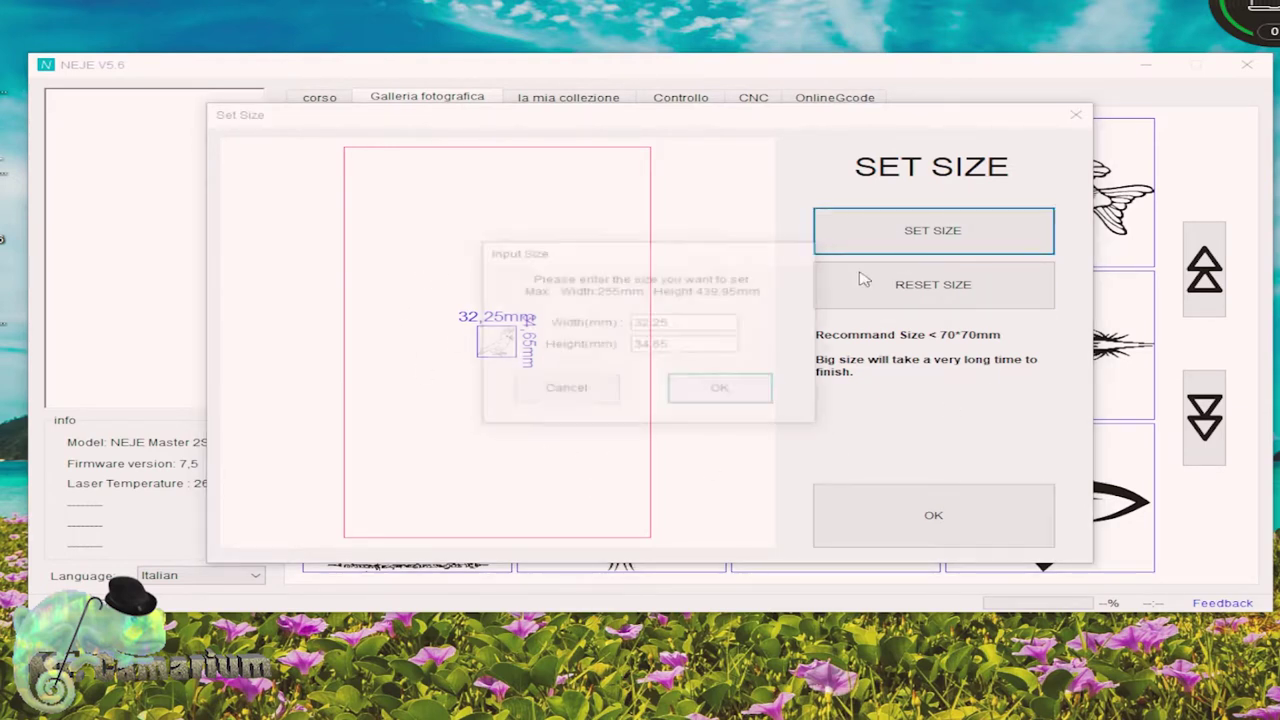
double_click(693, 321)
text(10)
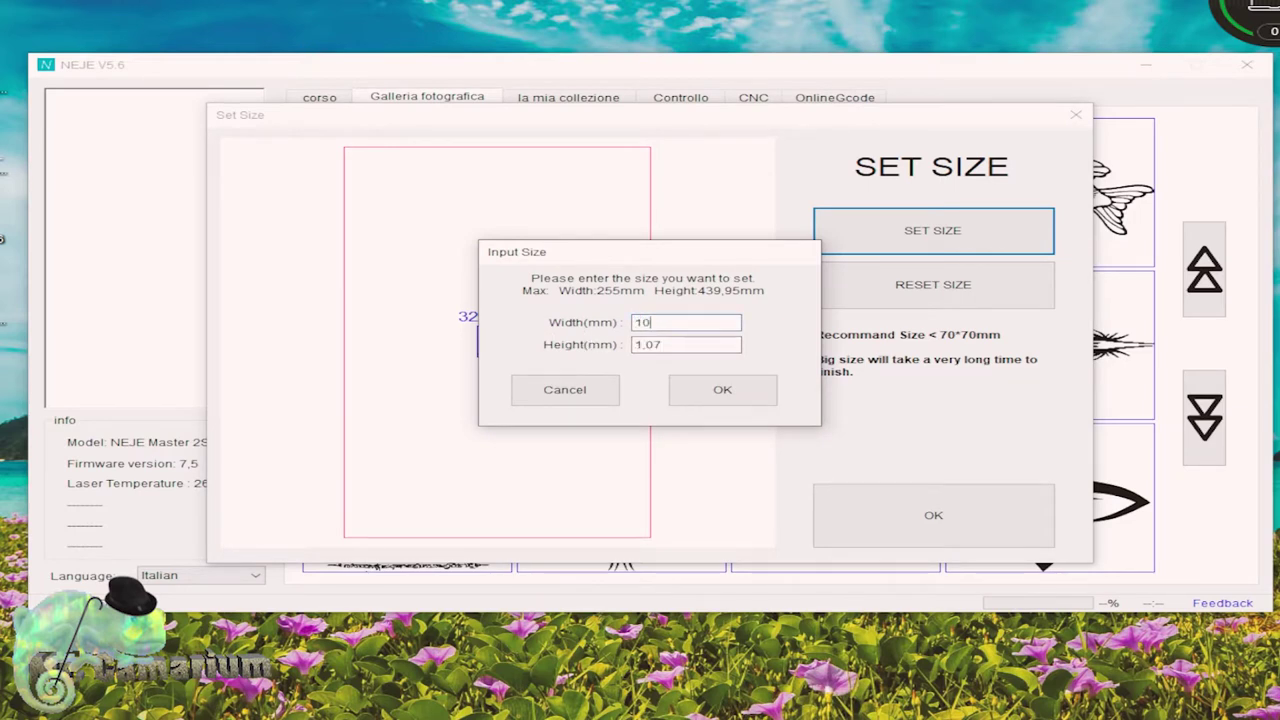
text(0)
click(716, 402)
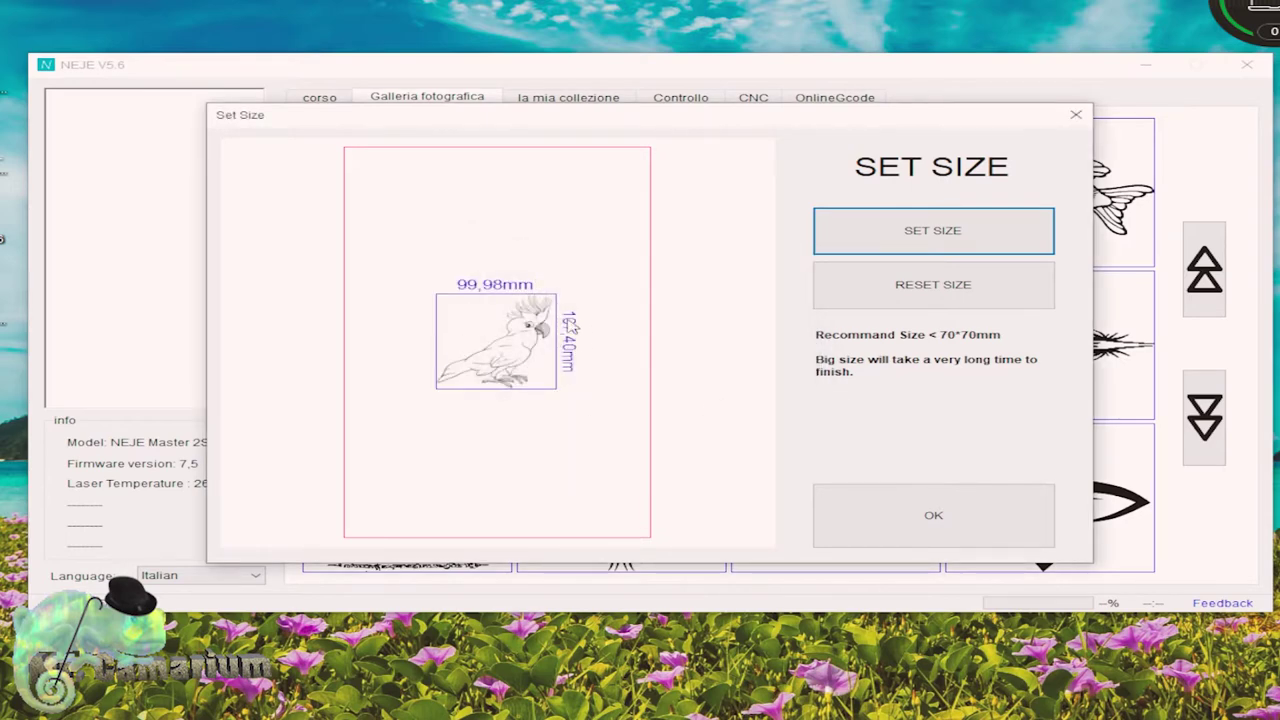
click(943, 527)
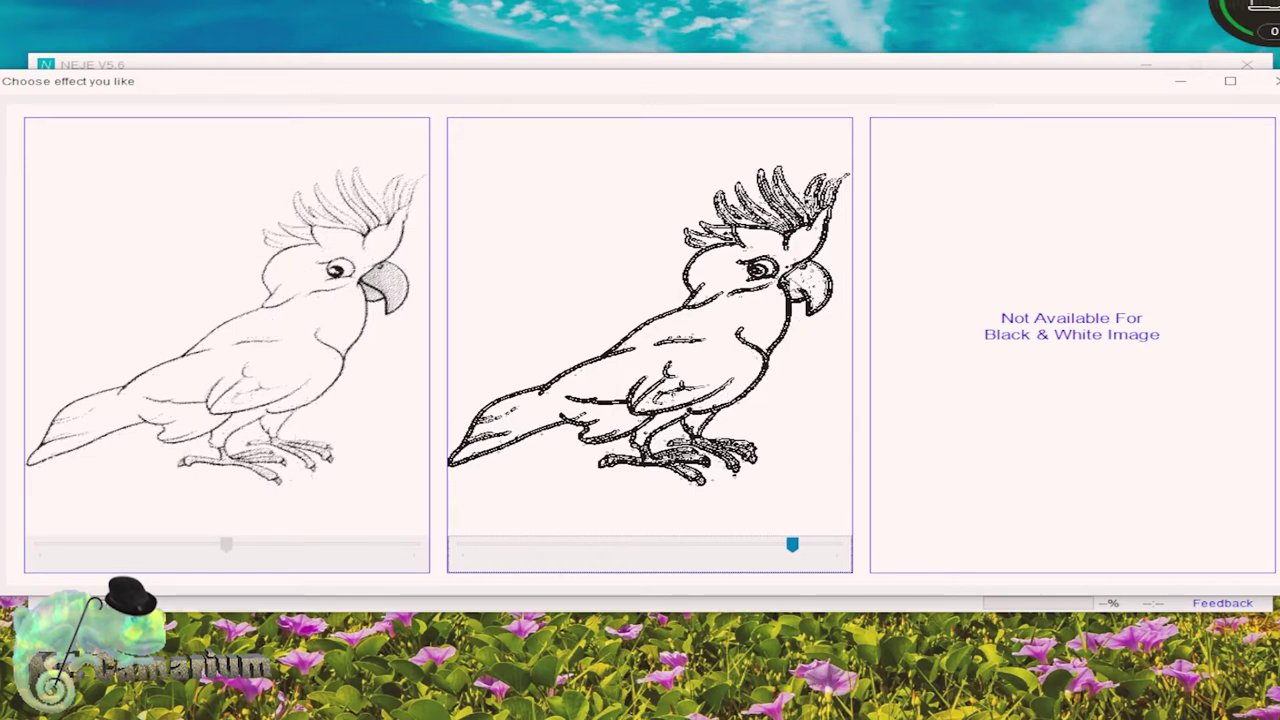
Slightly lower the threshold of the outline effect, choose that effect for the cockatoo, and accept the edit without adding text.
mouse_move(792, 546)
mouse_down()
mouse_move(651, 549)
mouse_move(825, 548)
mouse_move(763, 549)
mouse_move(789, 552)
mouse_up()
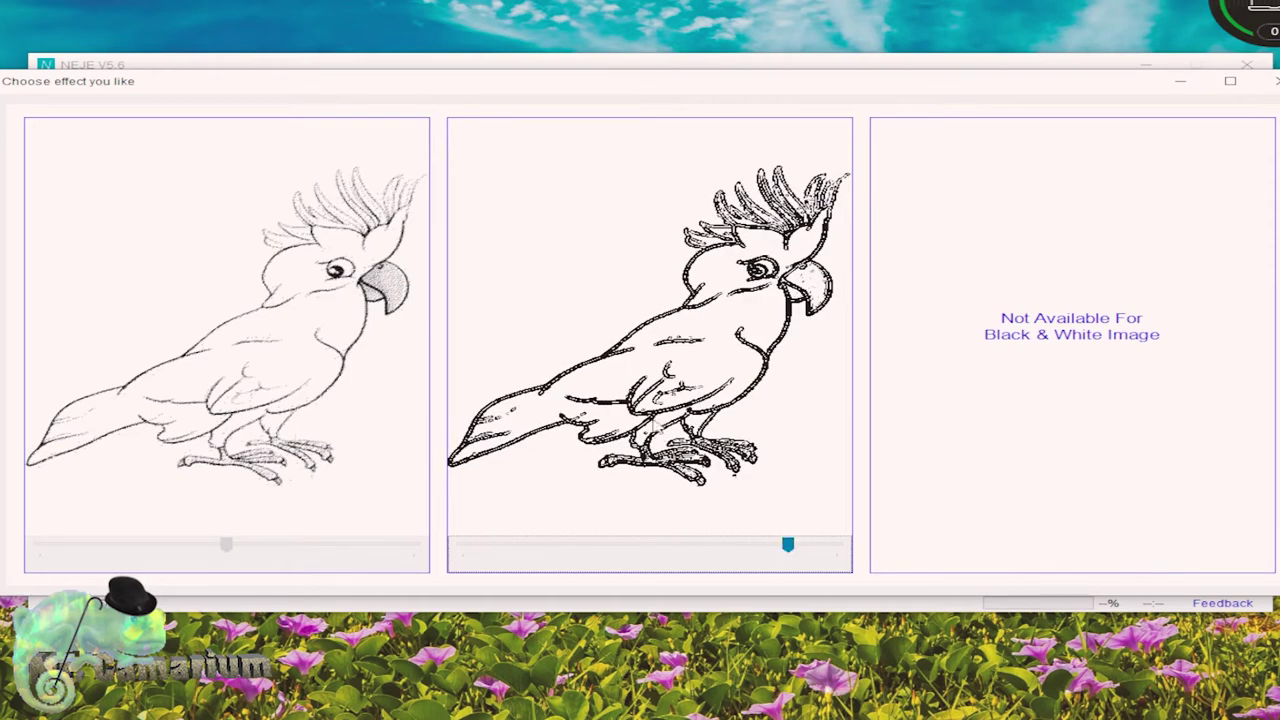
click(648, 366)
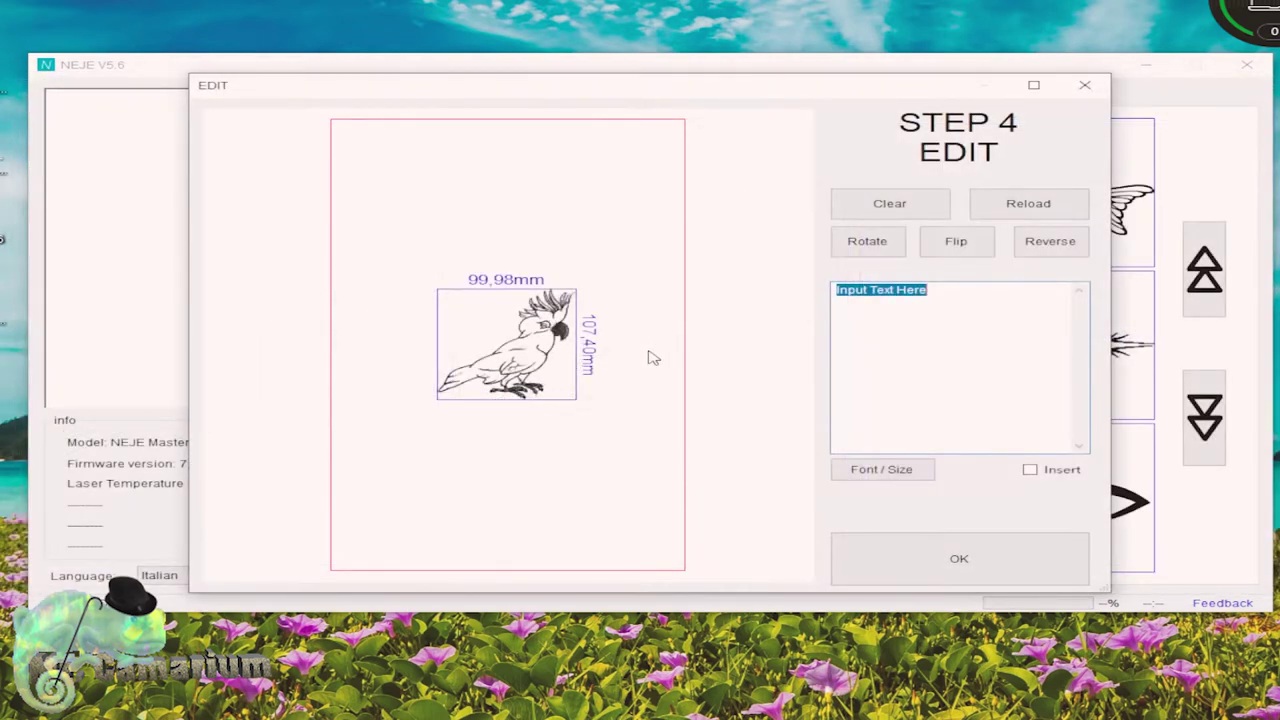
click(950, 563)
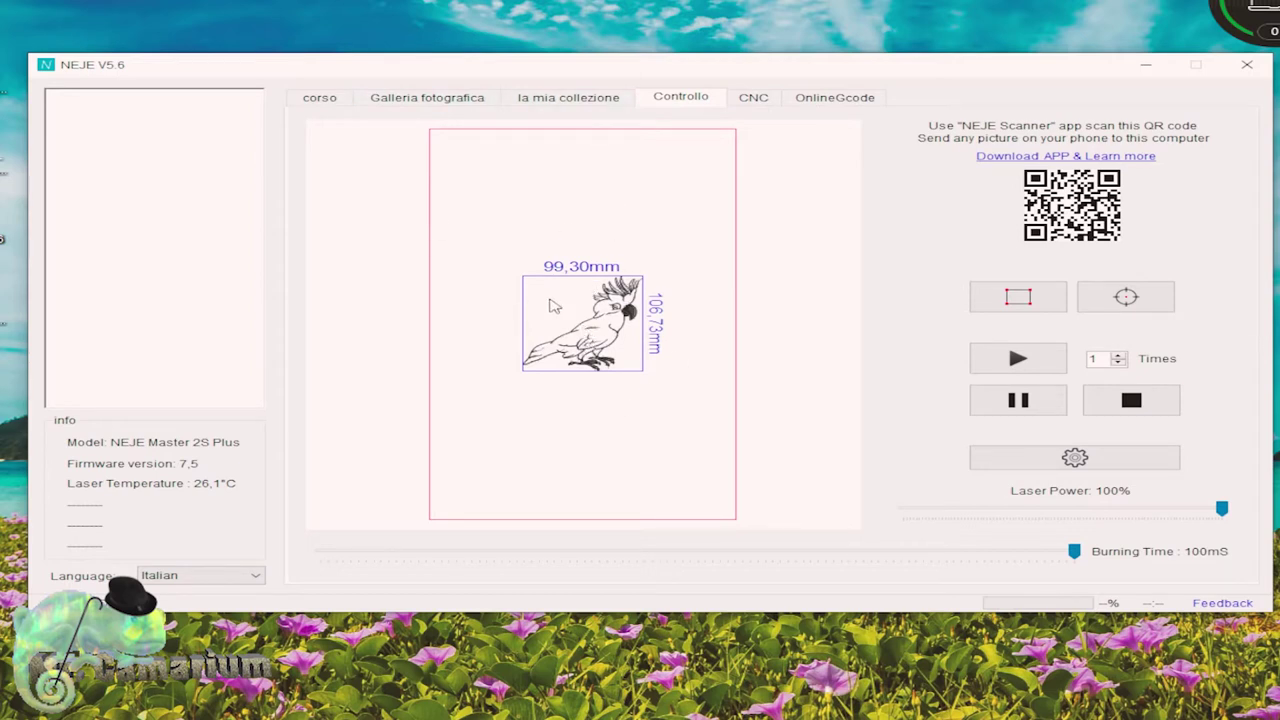
Preview the engraving location, nudge the cockatoo upward in 1.0mm steps, move it near the work area's upper-left corner, and stop the preview.
click(1018, 296)
click(1014, 305)
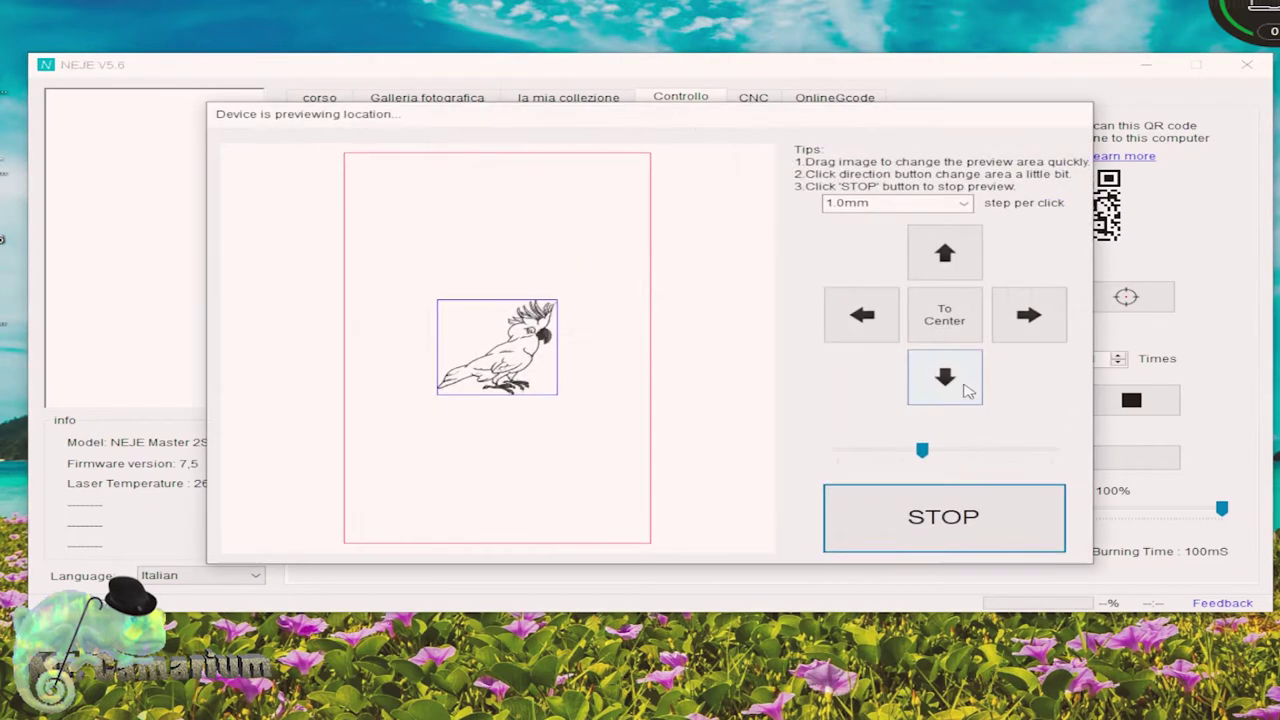
drag(822, 120, 846, 171)
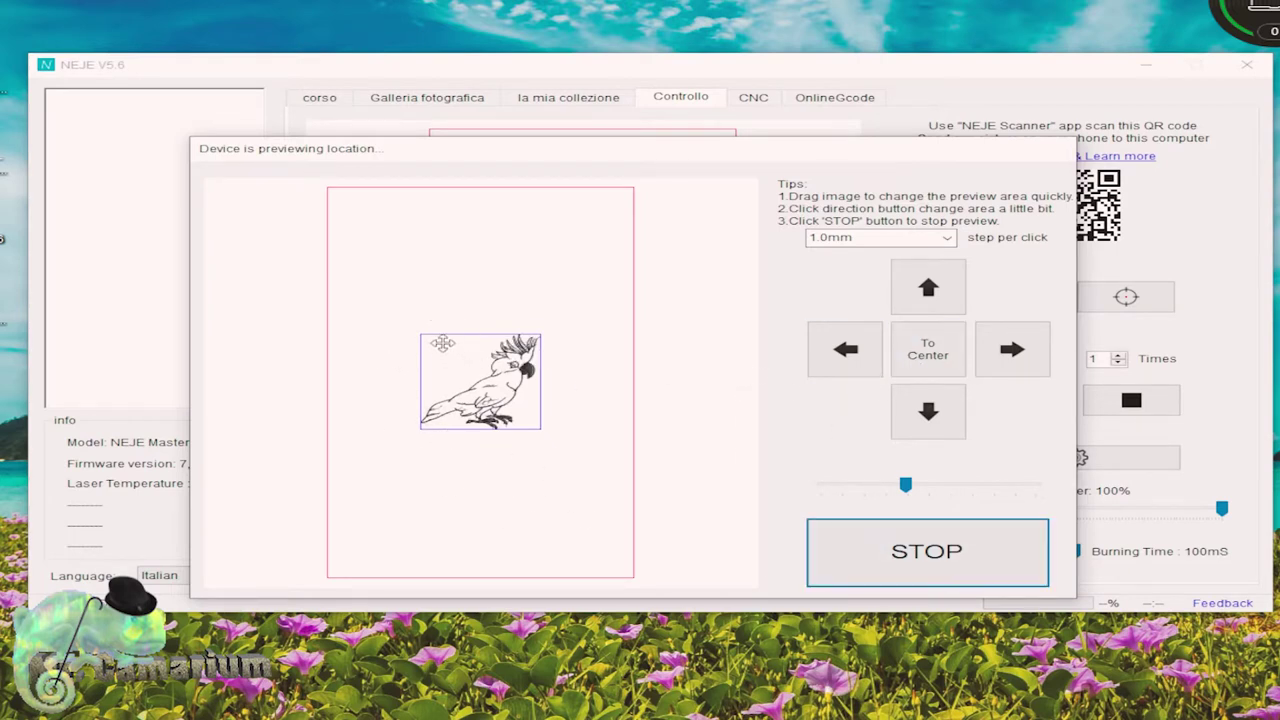
click(925, 300)
click(925, 300)
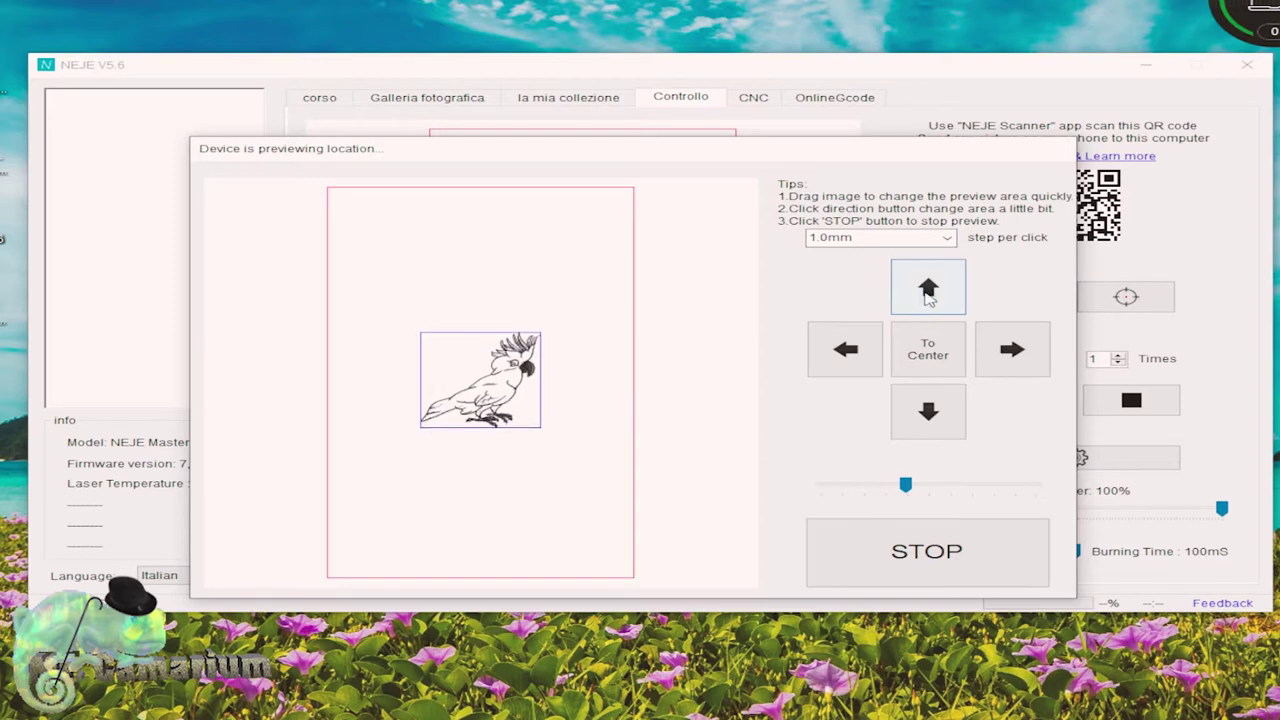
drag(475, 353, 440, 224)
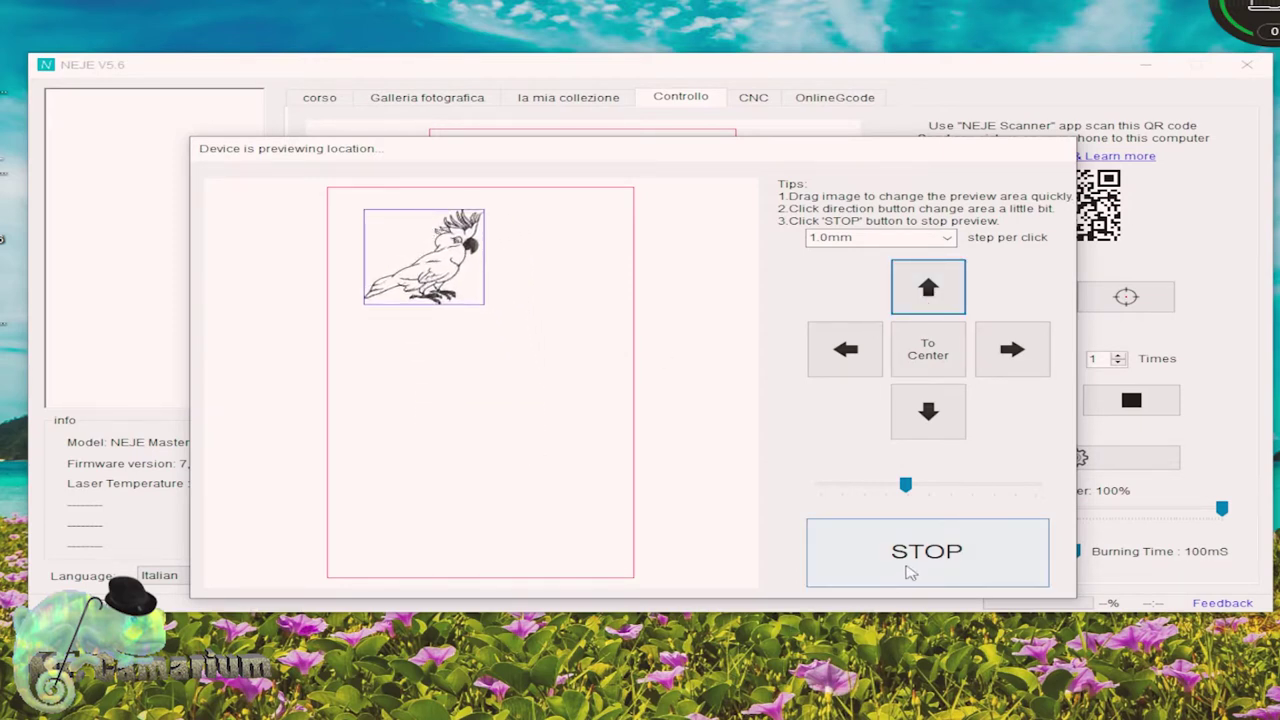
click(909, 571)
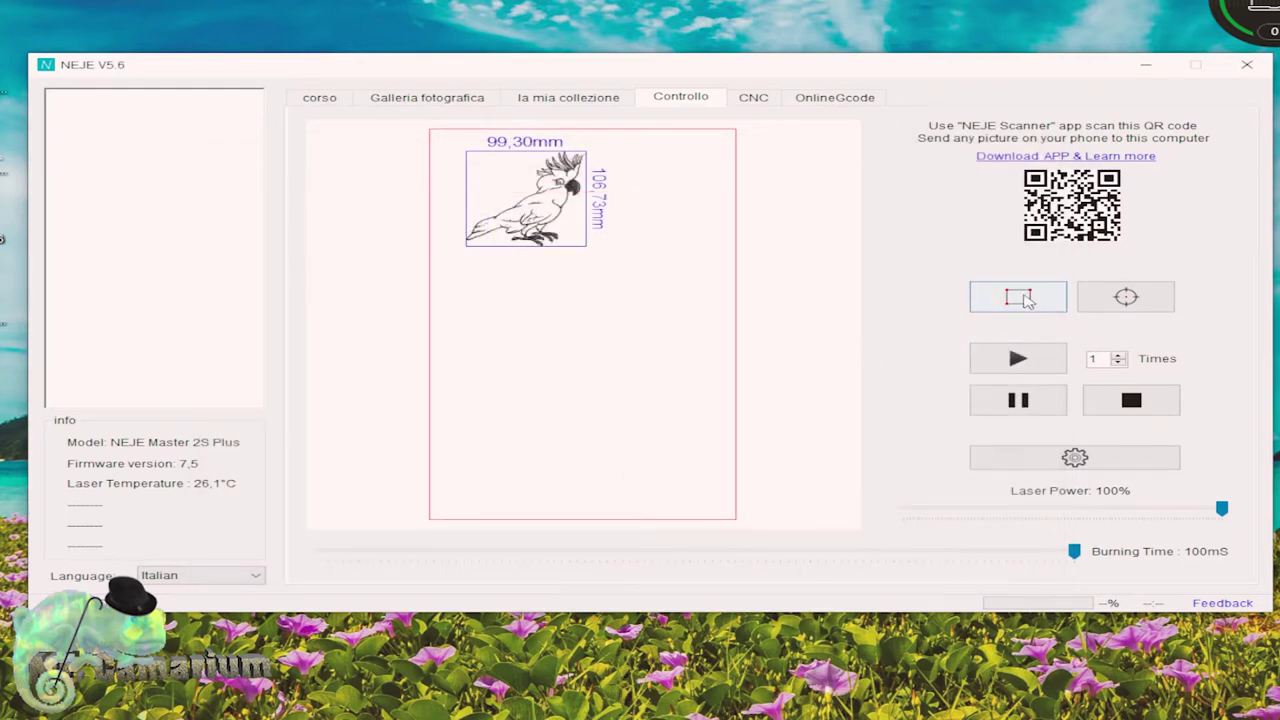
Reopen the engraving location preview, check the available step-per-click distances, and stop the preview.
click(1020, 297)
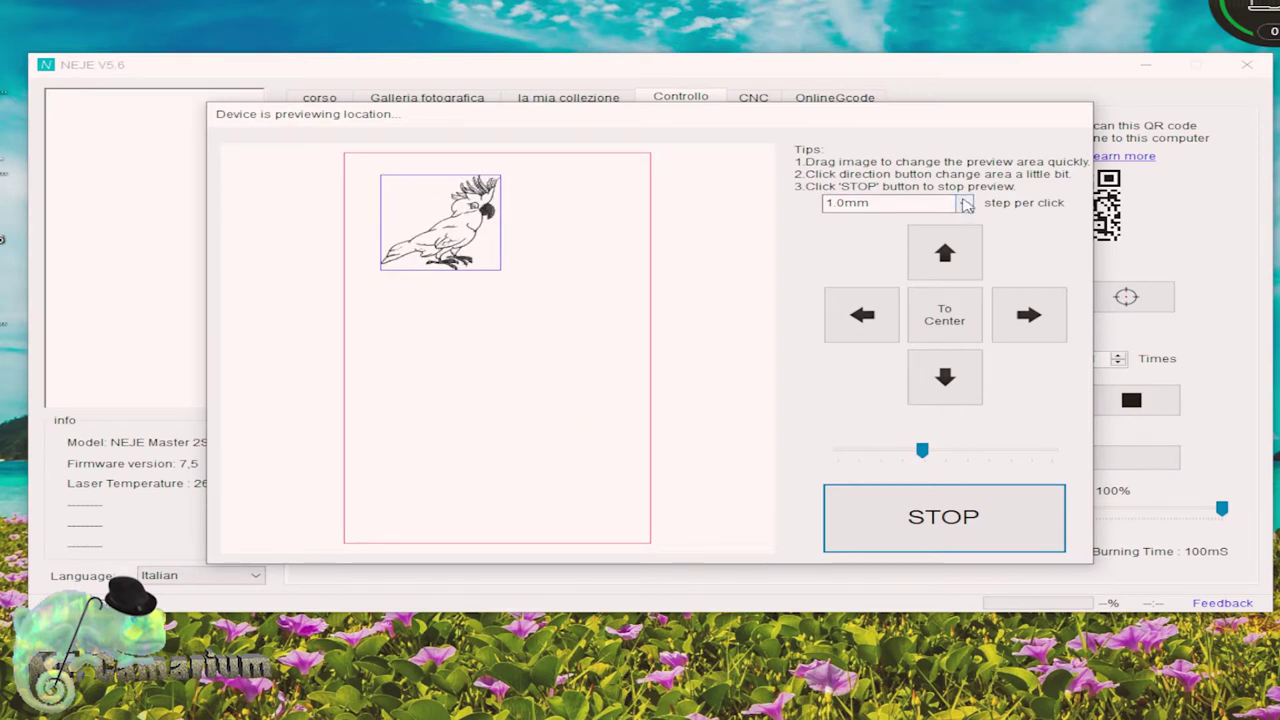
click(963, 204)
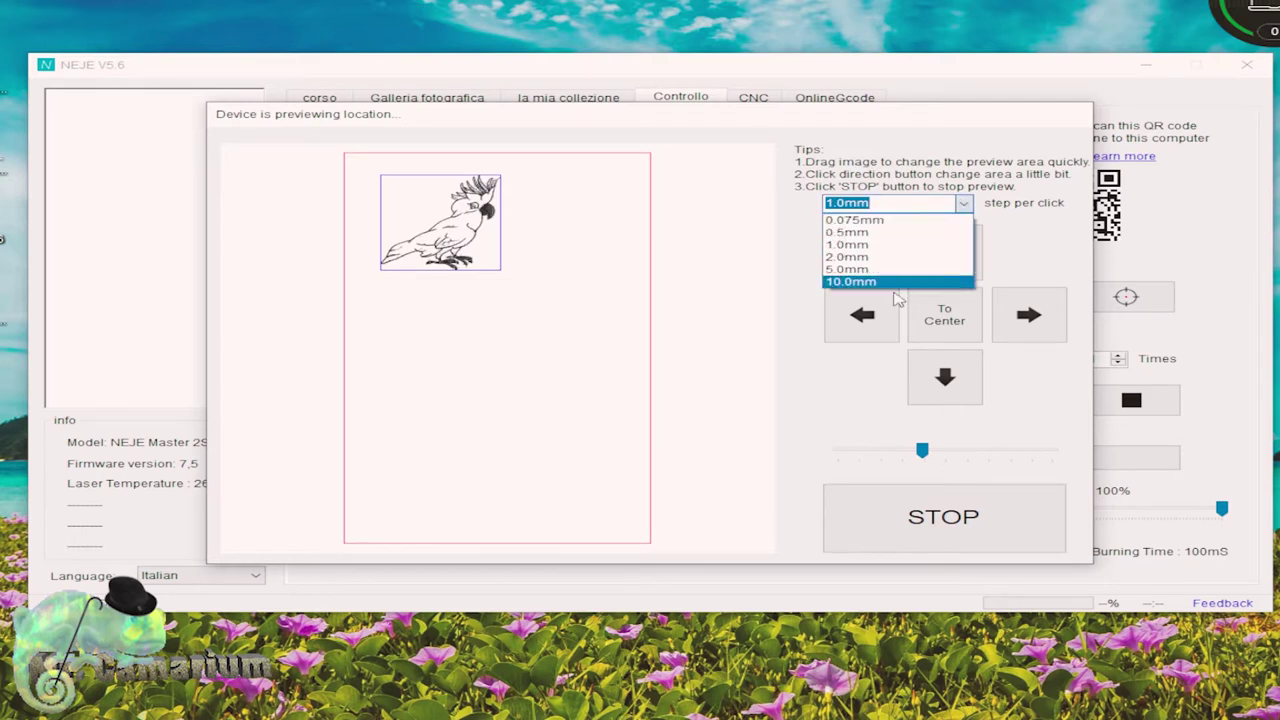
click(852, 396)
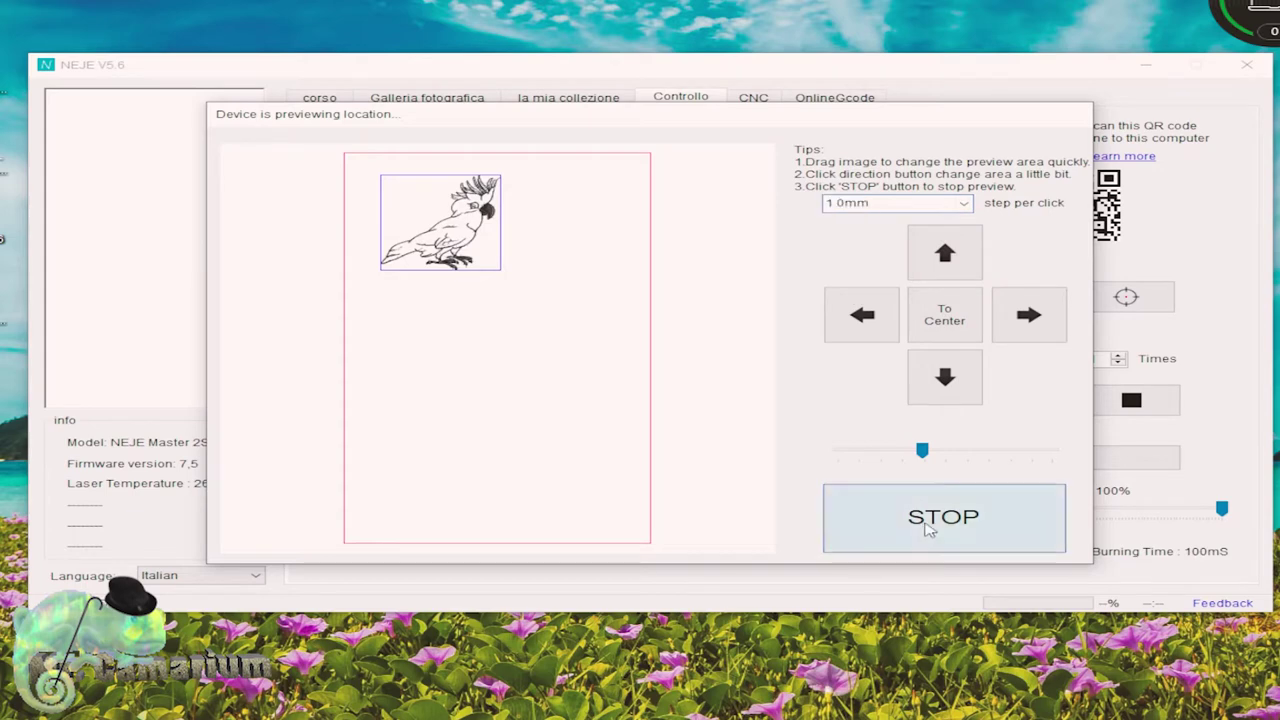
click(931, 525)
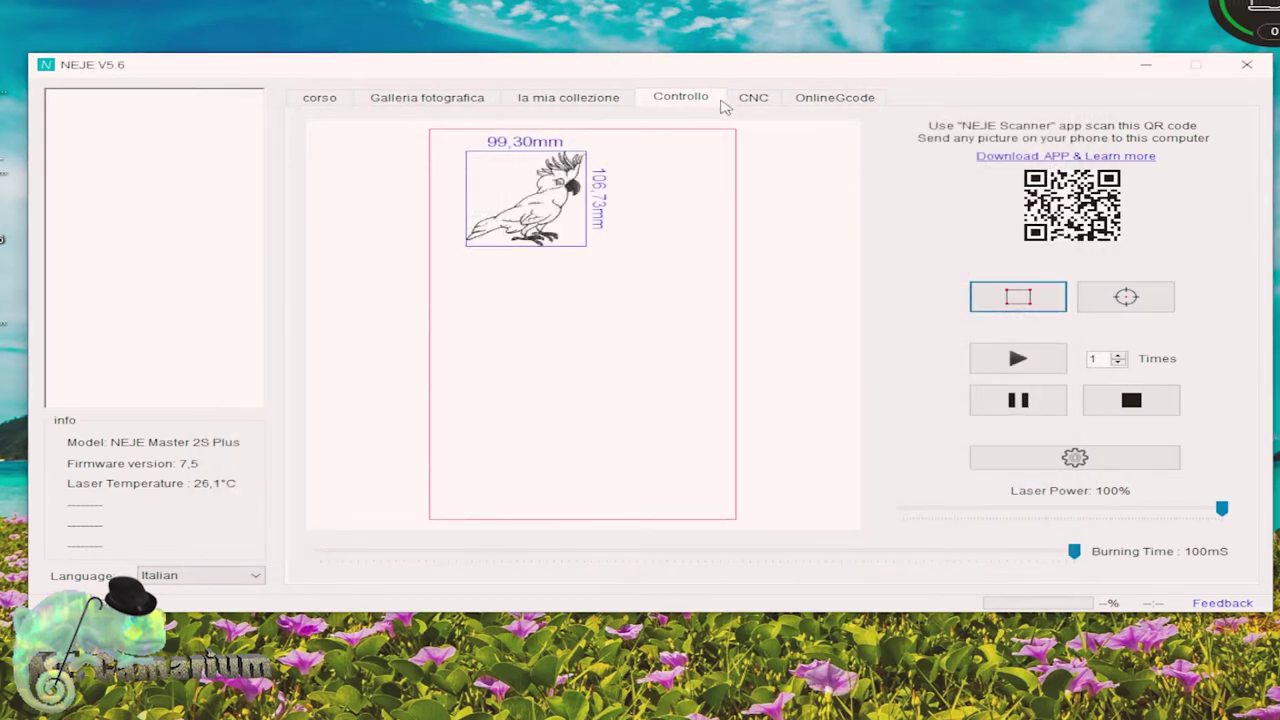
Import Valentines Day Calendar.dxf from the 25cm X 3mm New Versione folder in File Explorer as a CAD file, accepting its decode details and automatic resize.
click(752, 98)
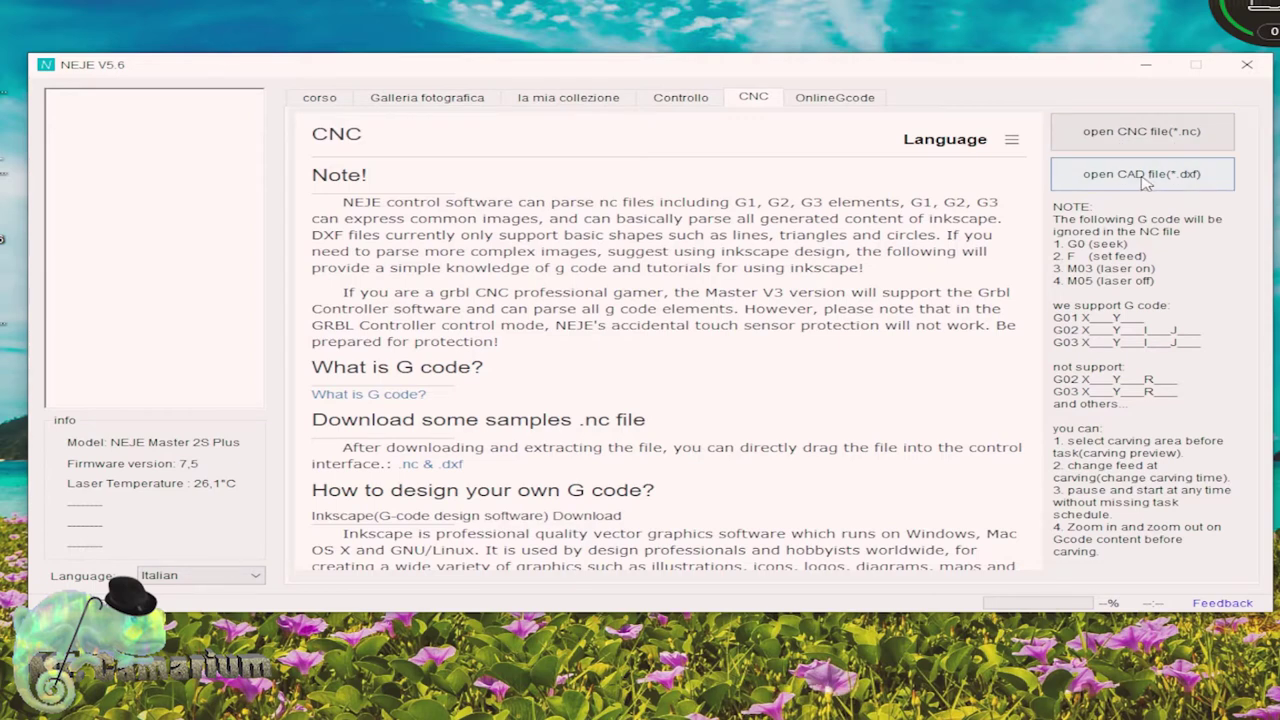
click(1145, 178)
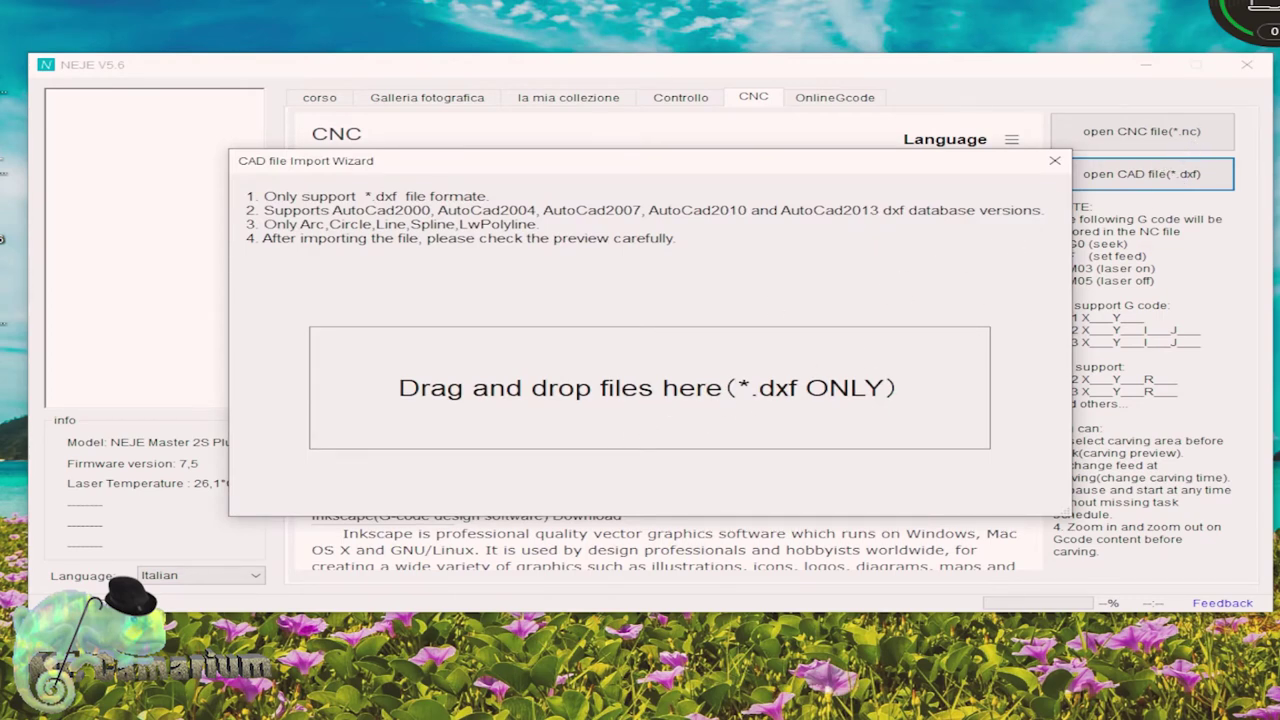
click(80, 441)
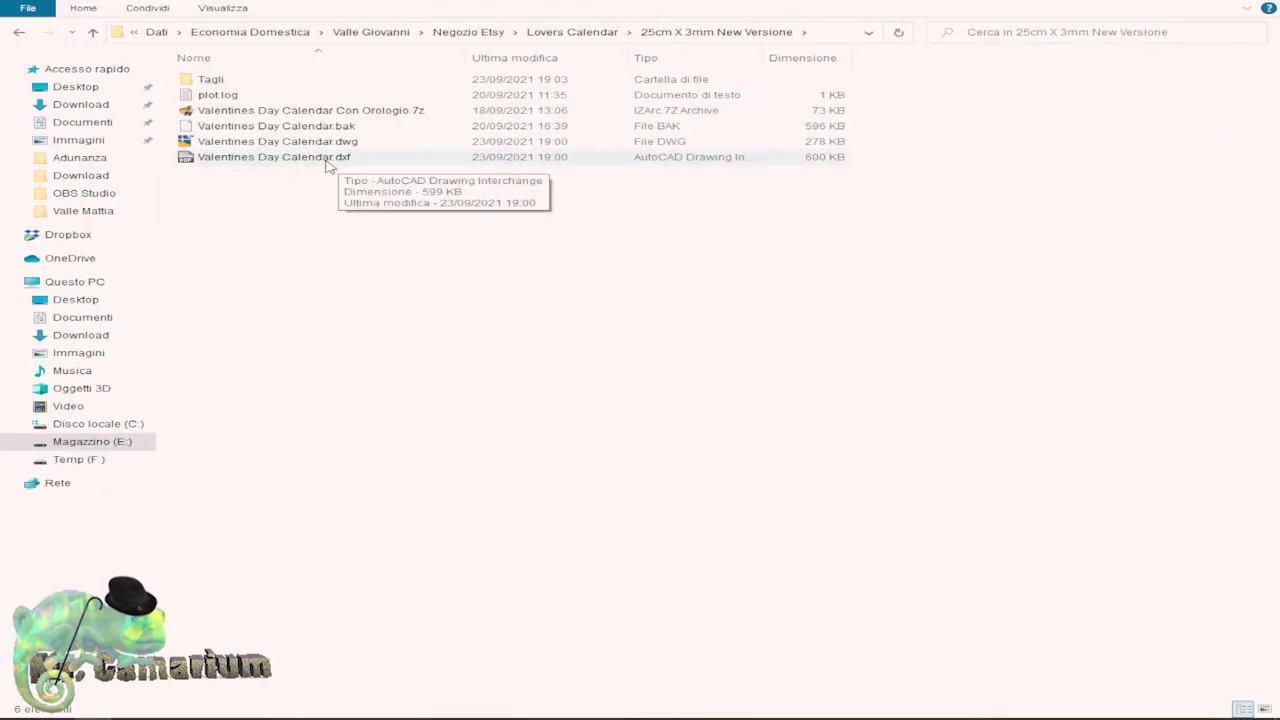
click(1222, 3)
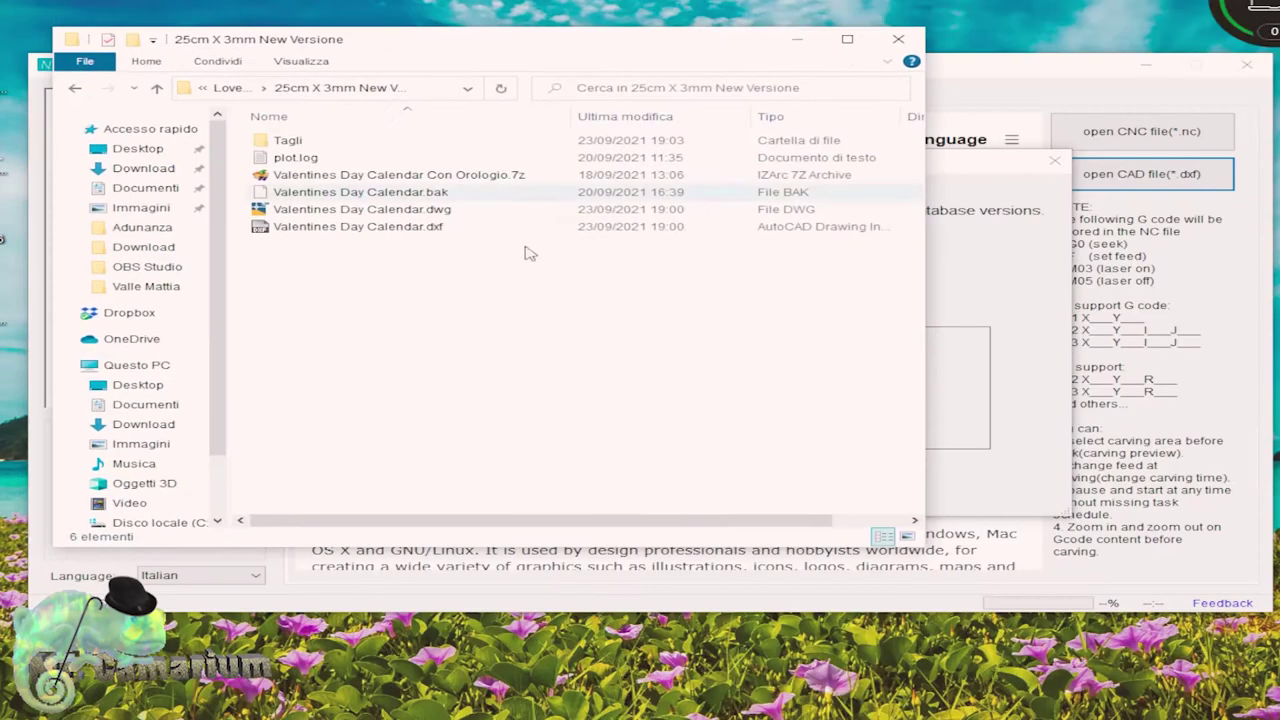
click(352, 227)
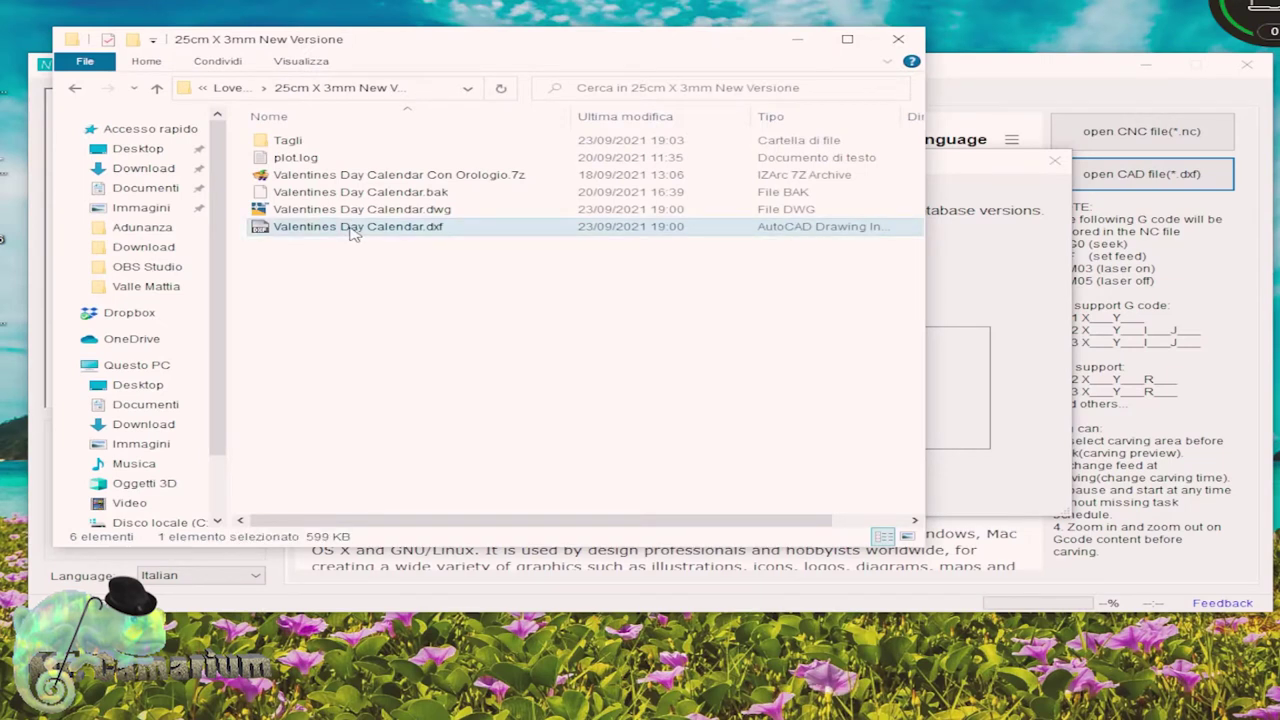
drag(352, 228, 958, 400)
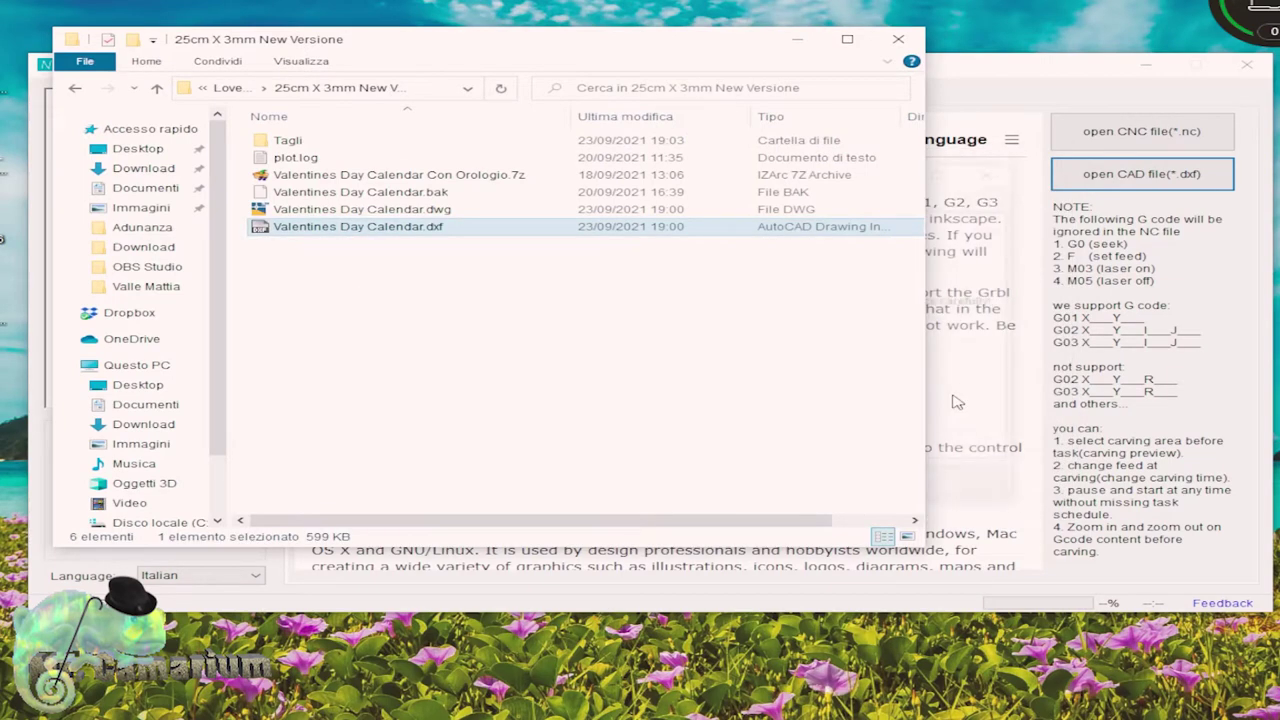
click(797, 39)
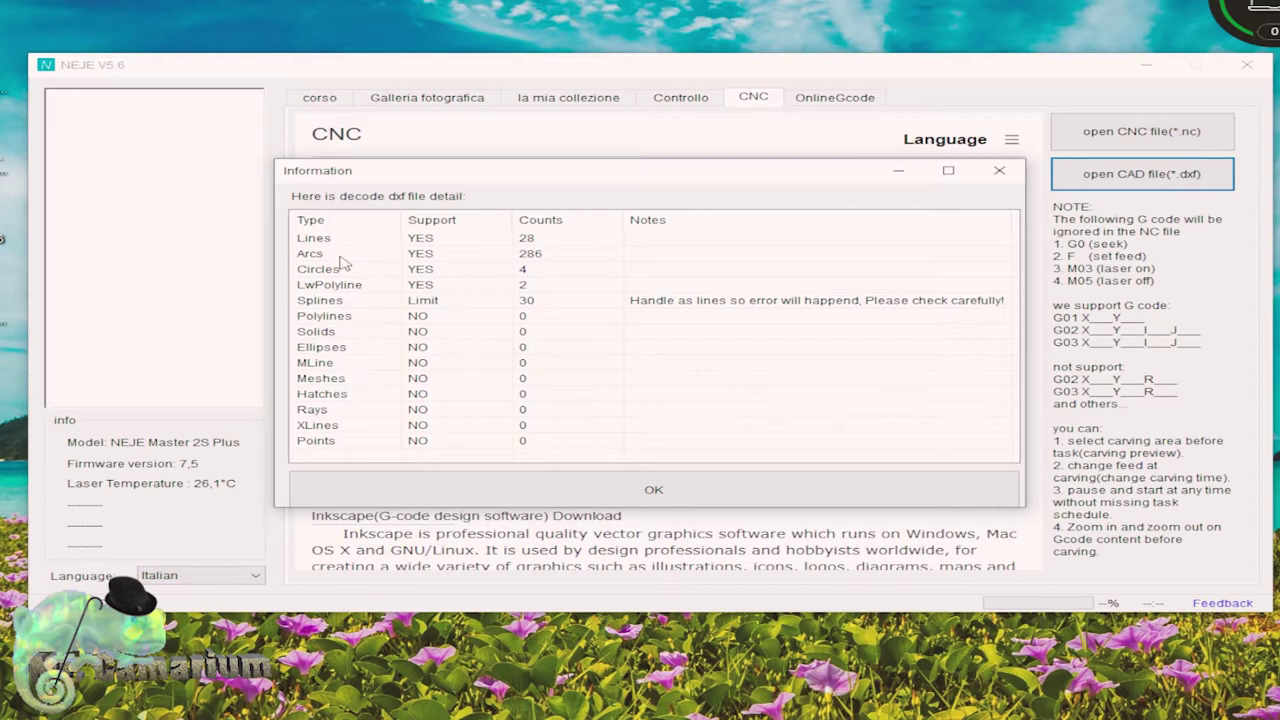
click(630, 496)
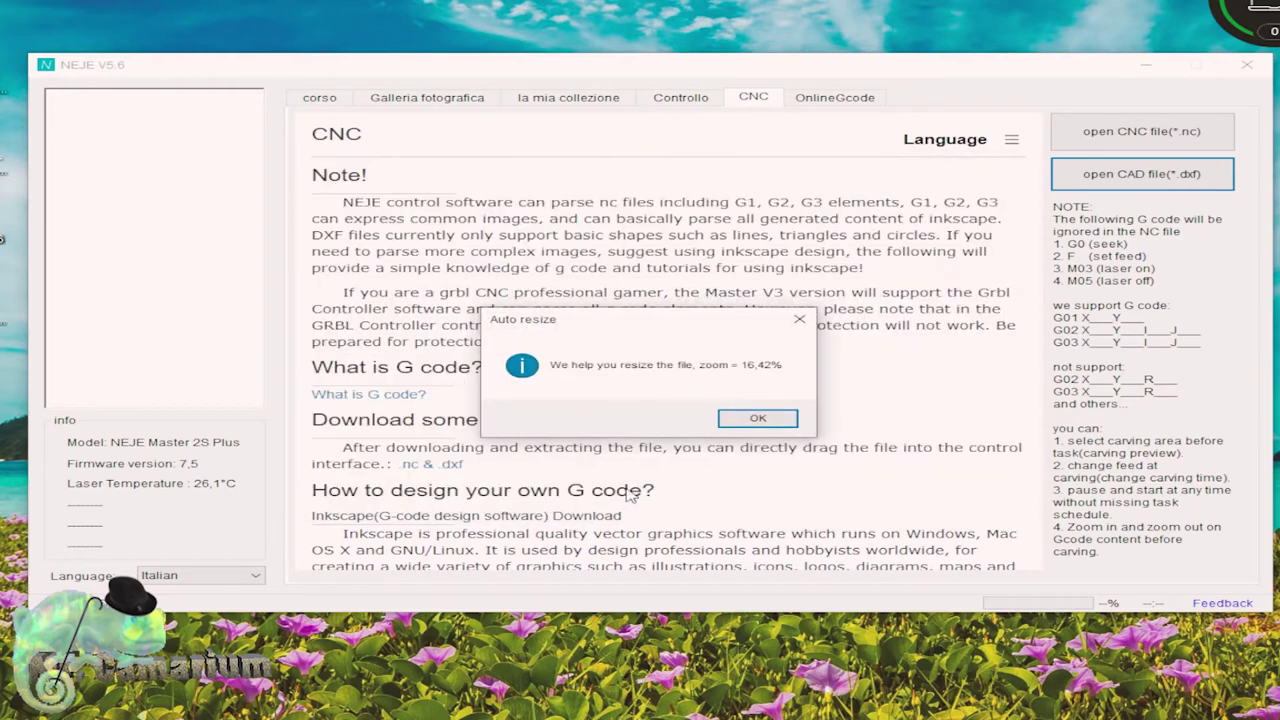
click(759, 418)
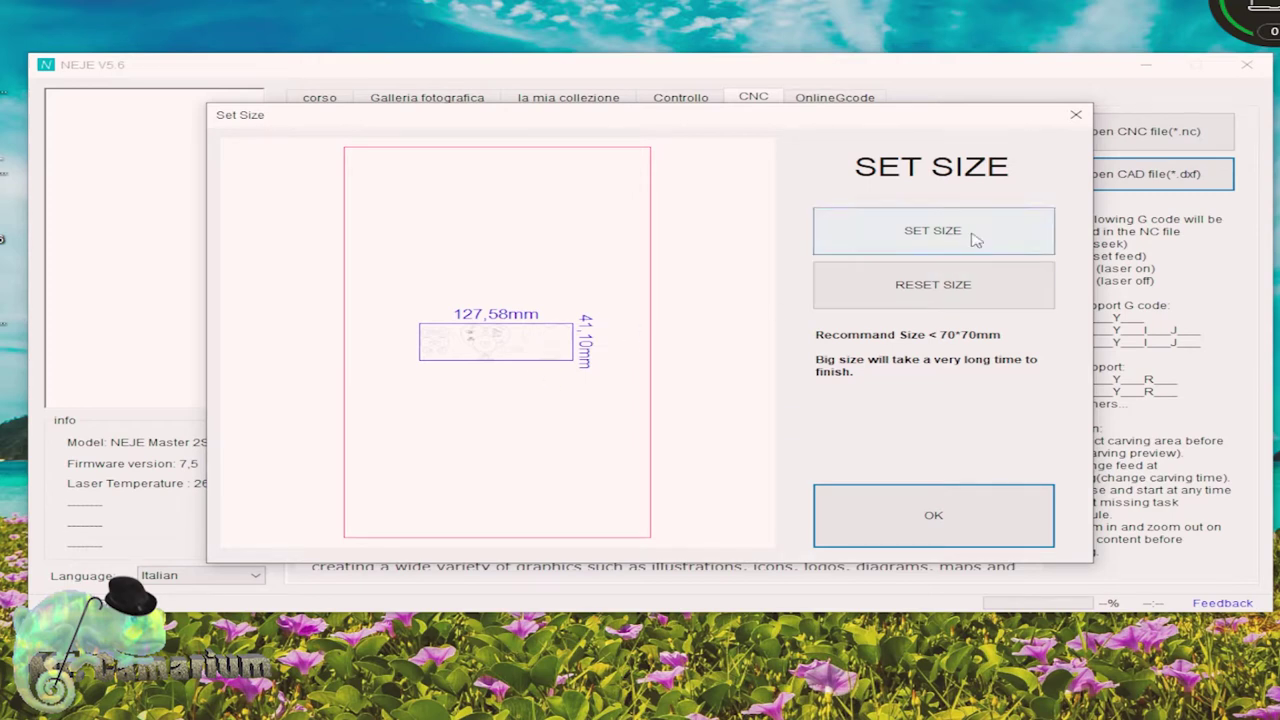
Set the imported calendar drawing's width to 200 mm with proportional height.
click(937, 240)
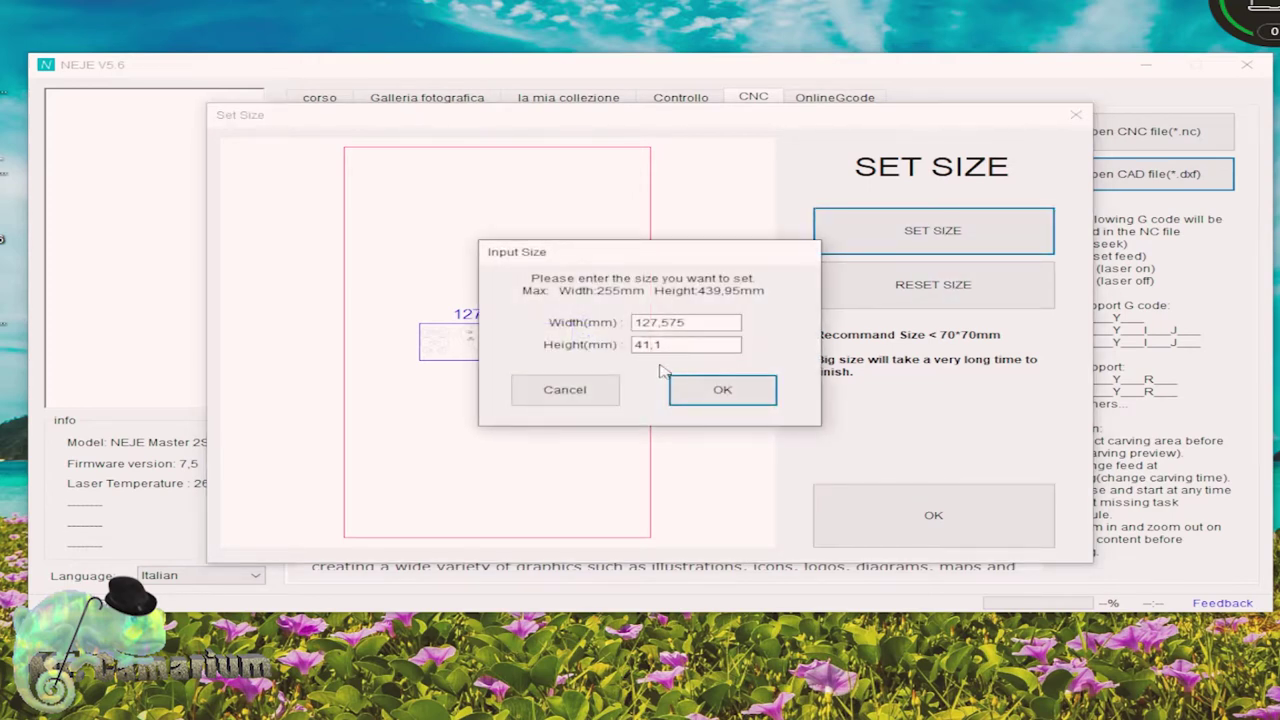
drag(714, 323, 590, 321)
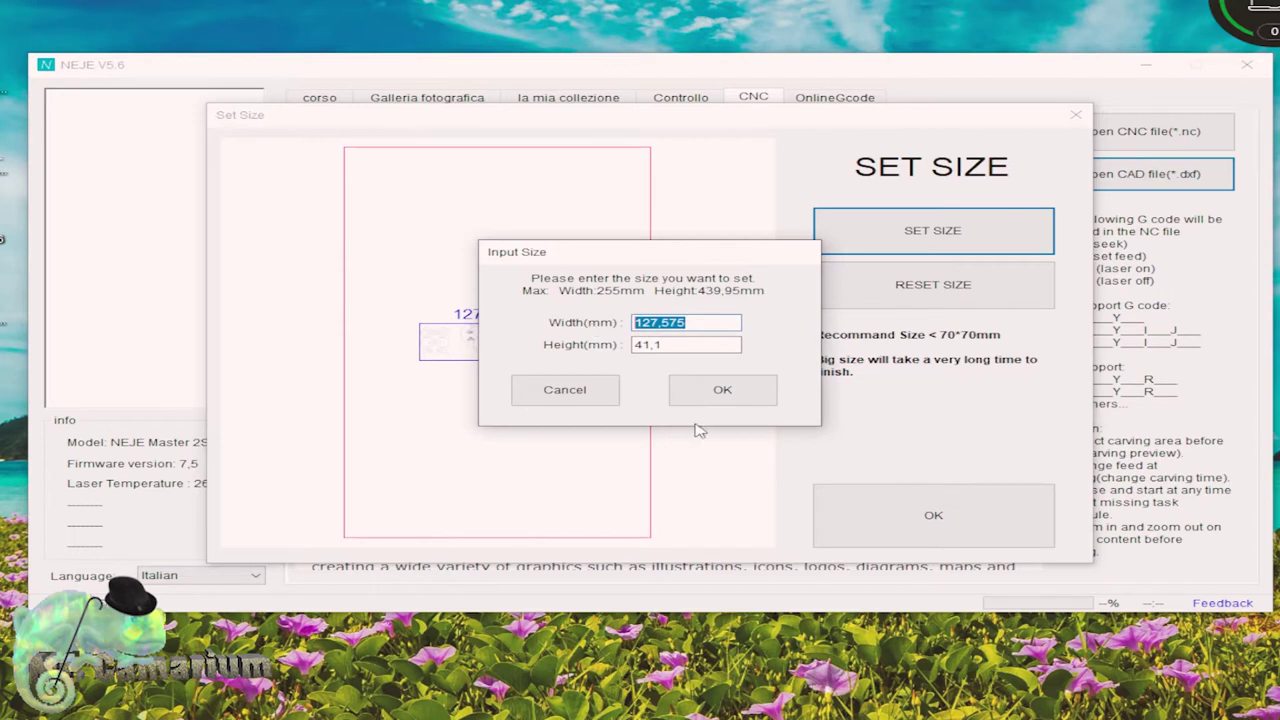
text(200)
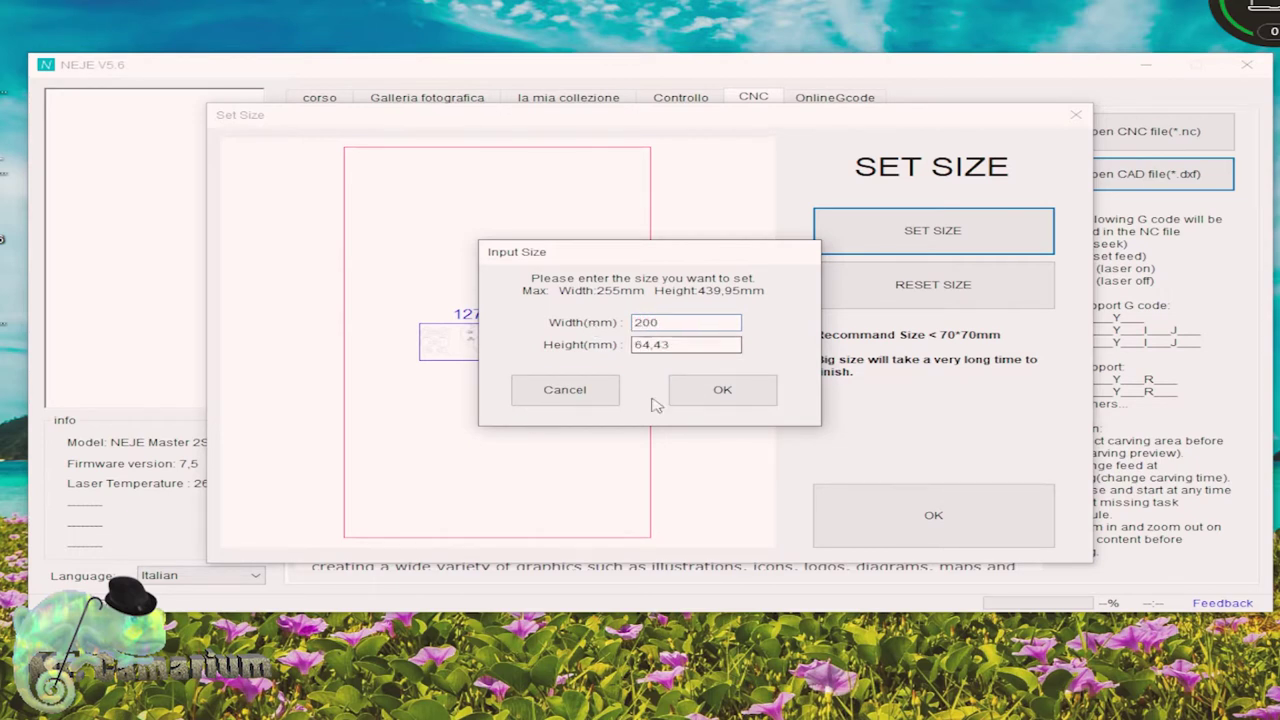
click(722, 392)
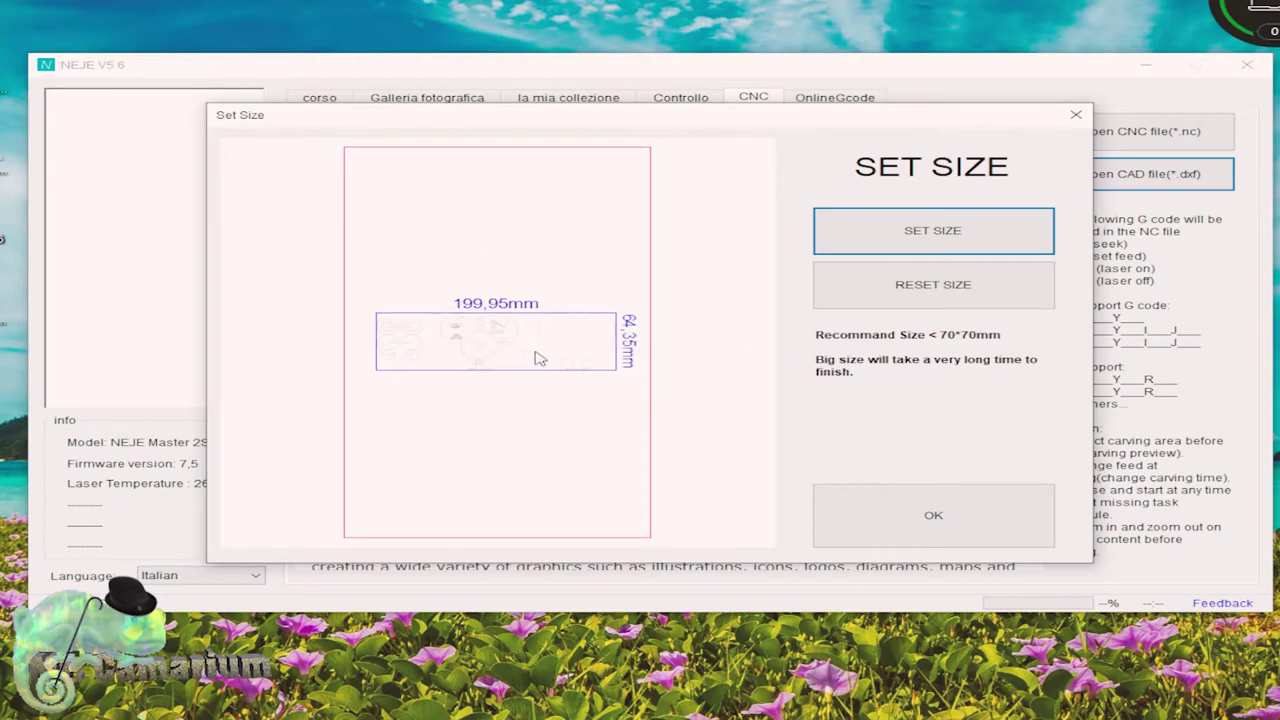
Set the imported calendar drawing's width to 250 mm with proportional height.
click(905, 245)
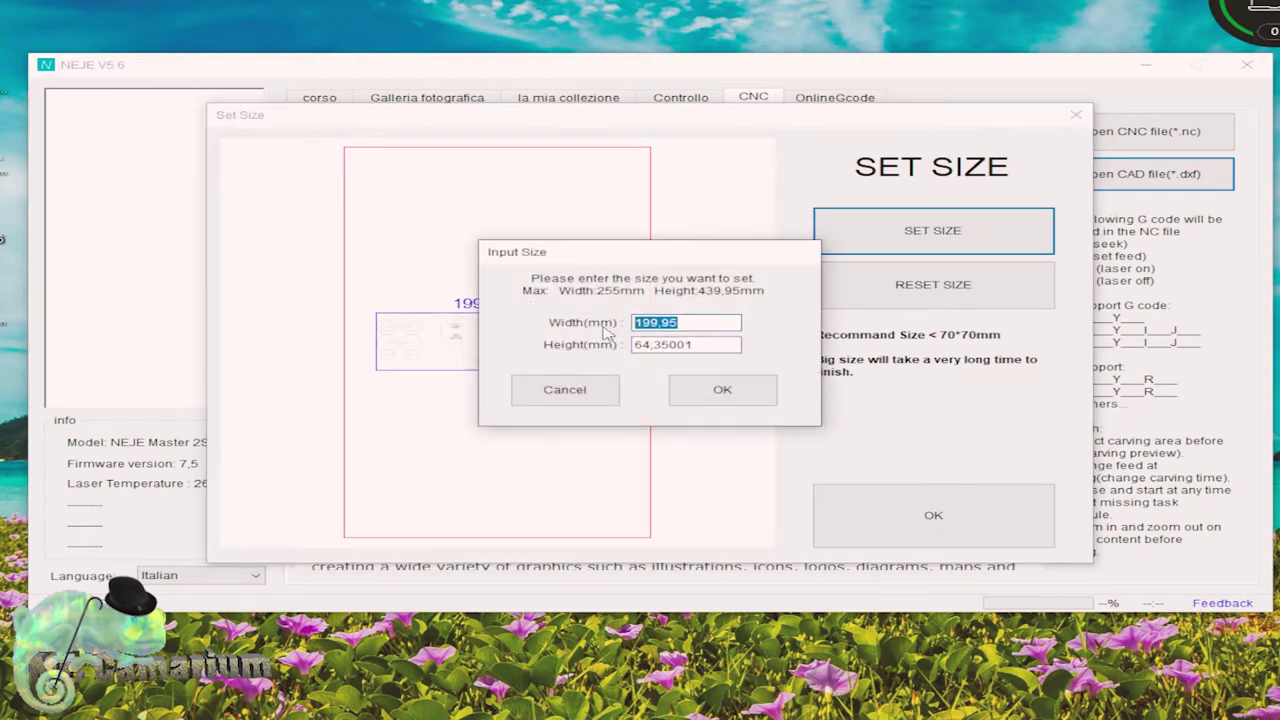
text(250)
click(728, 398)
scroll(520, 334, up, 4)
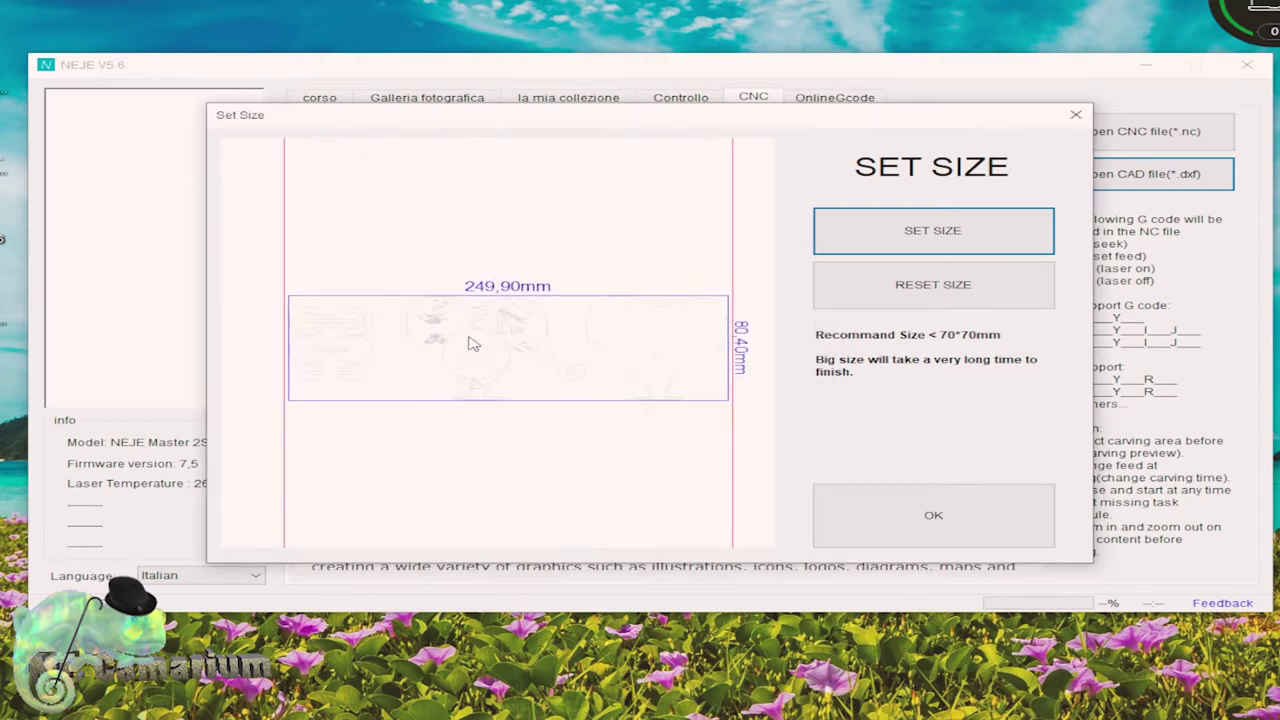
Check the calendar drawing's placement within the work area and accept its size for engraving.
scroll(479, 352, up, 2)
scroll(482, 354, down, 8)
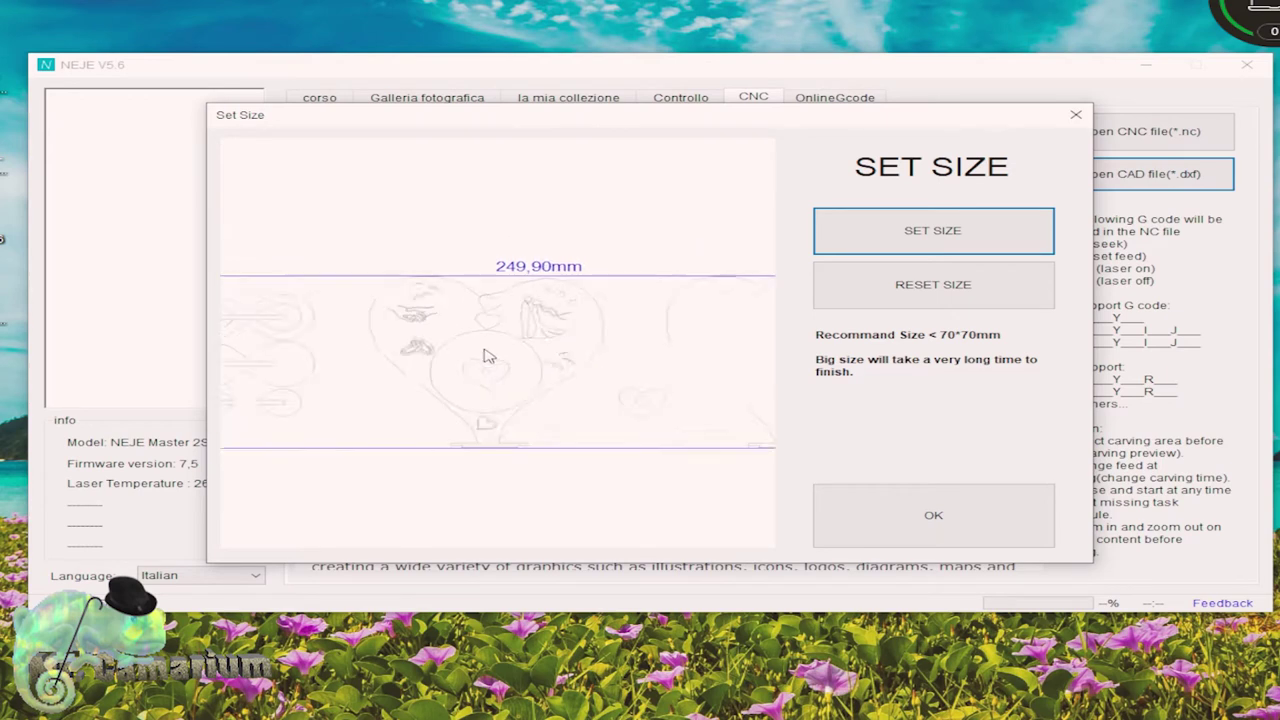
scroll(490, 358, up, 2)
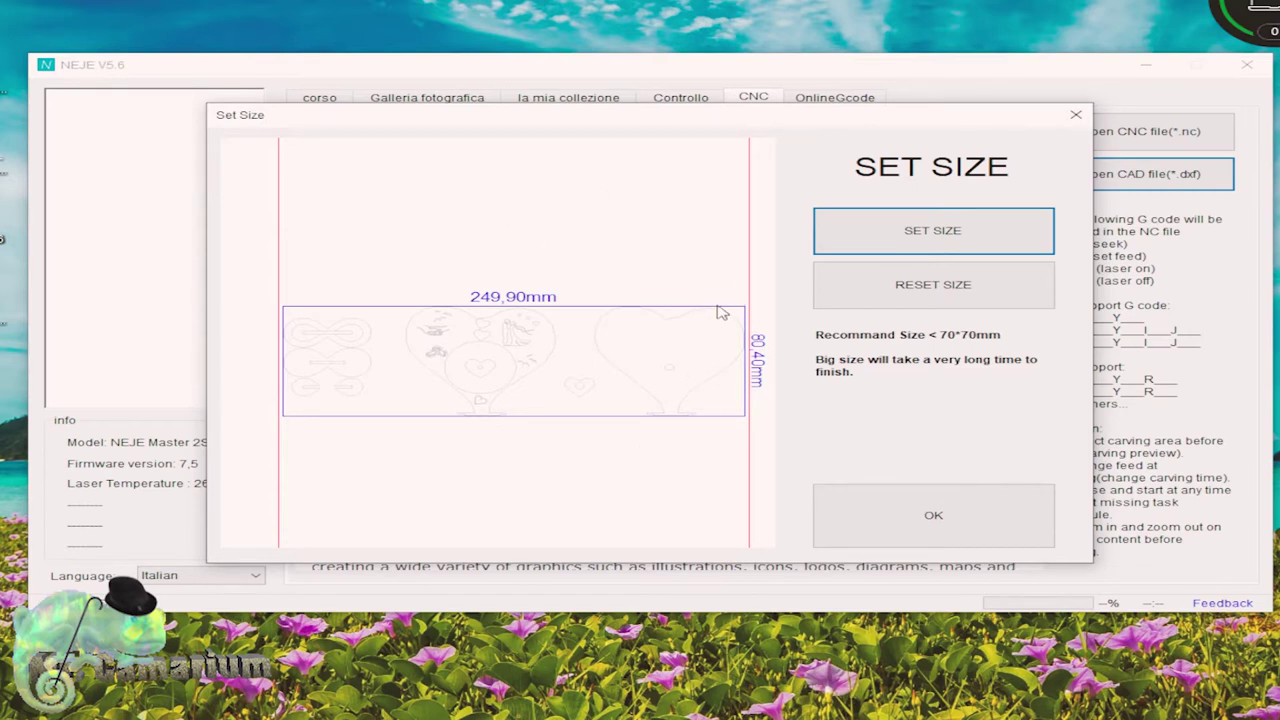
drag(745, 314, 745, 393)
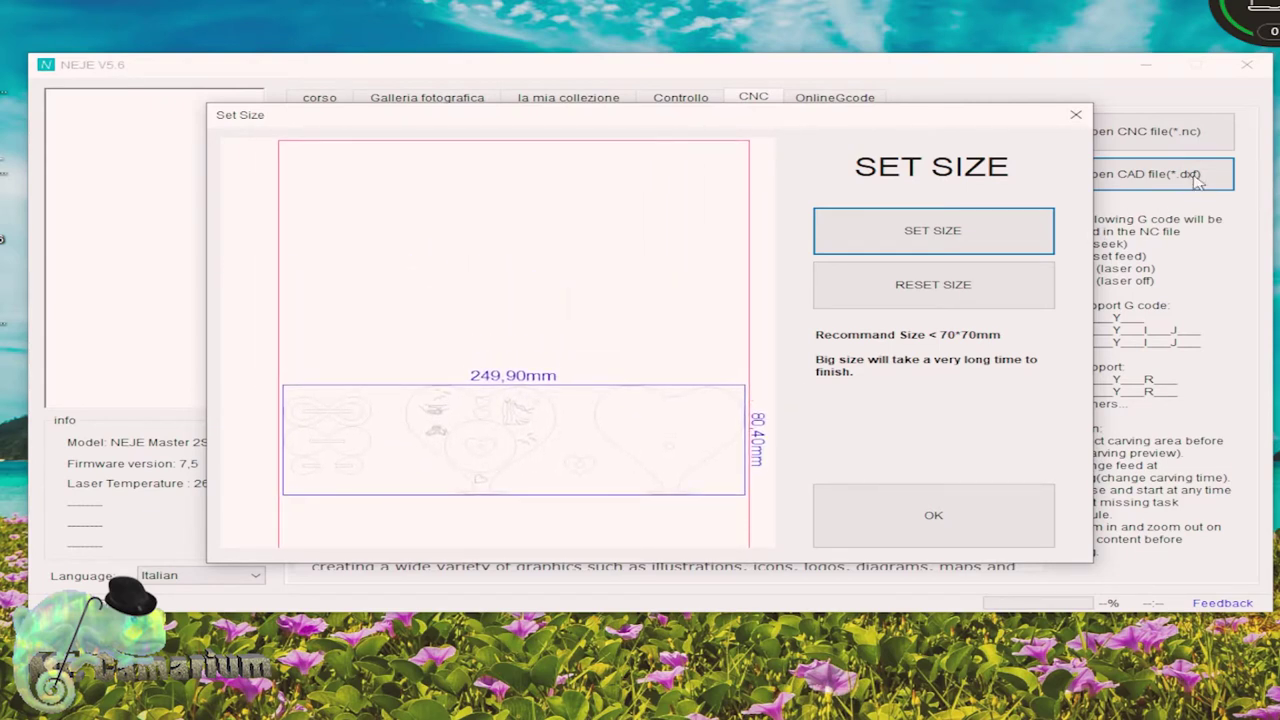
scroll(586, 478, down, 1)
scroll(592, 484, up, 2)
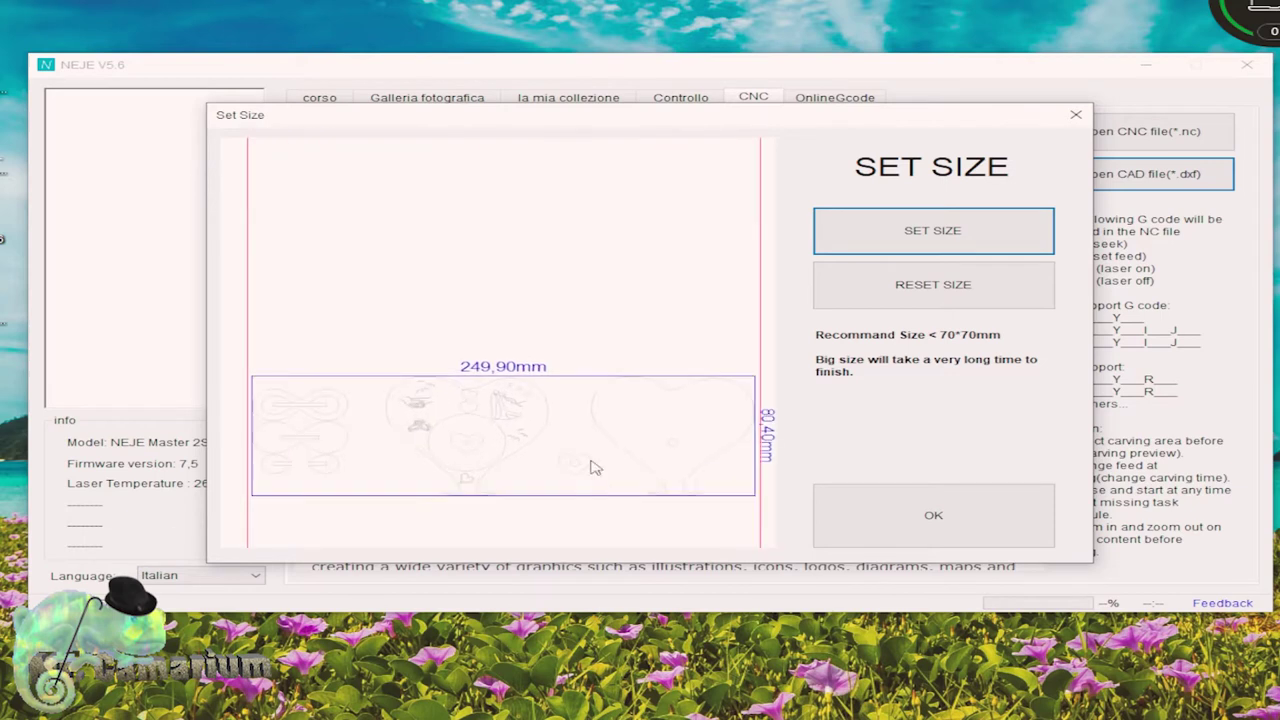
scroll(569, 451, down, 1)
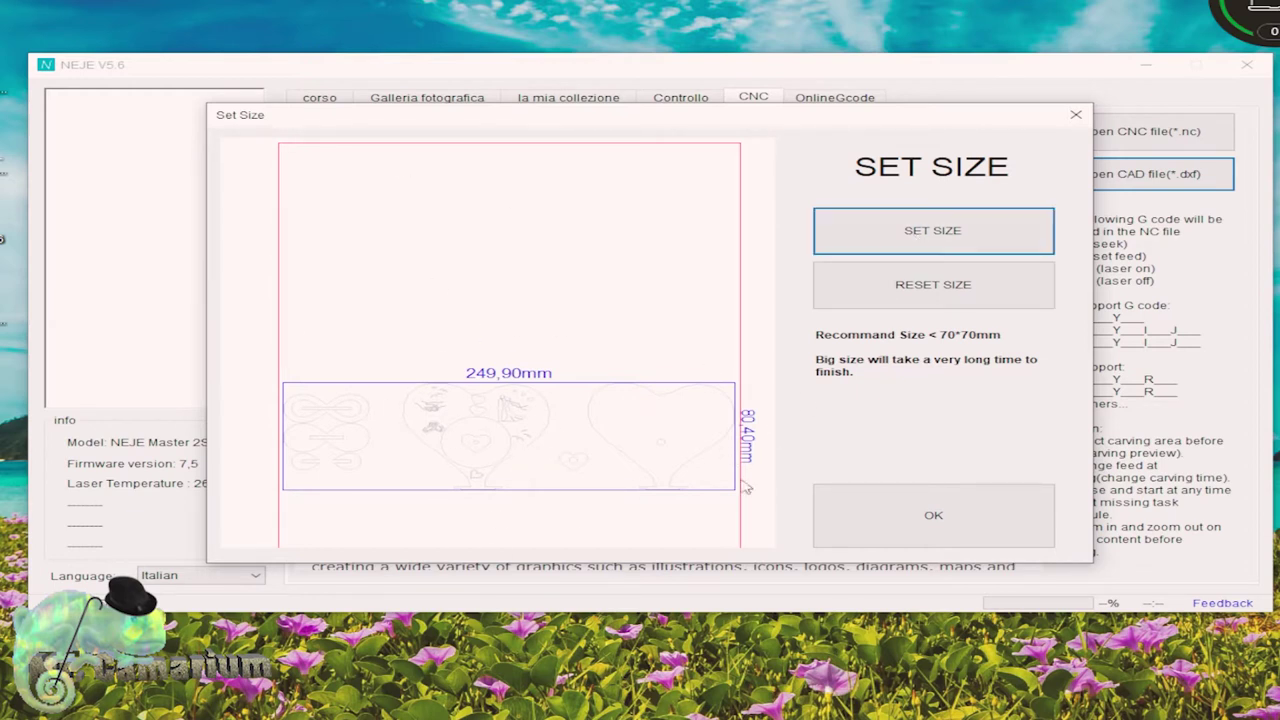
click(911, 521)
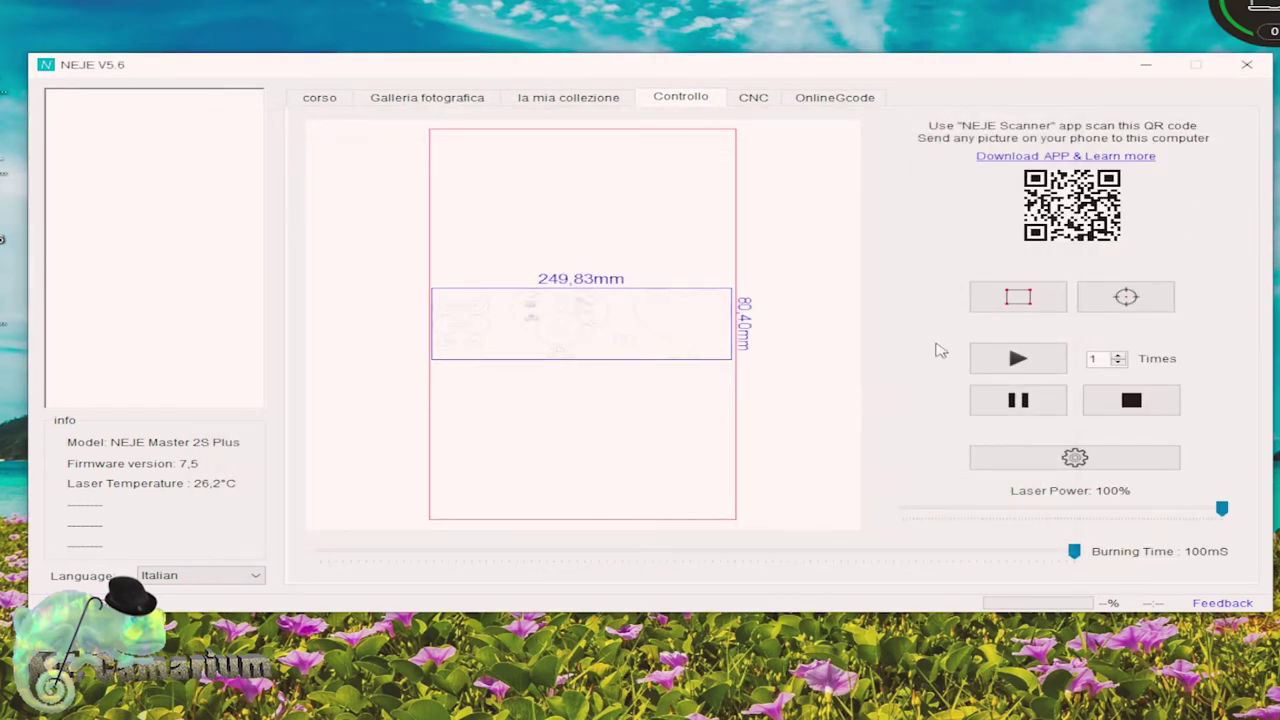
Examine the heart stand, wedding motifs and plain heart outline of the calendar drawing in the engraving preview.
click(1016, 360)
scroll(623, 326, up, 1)
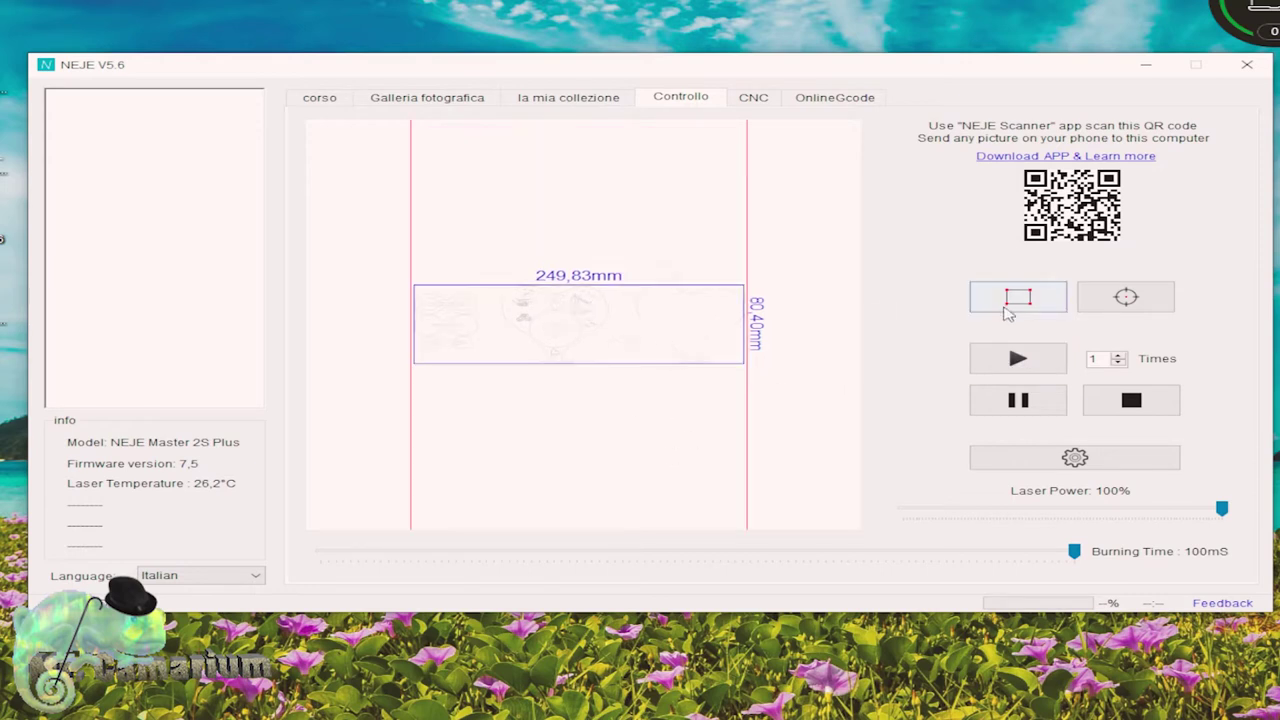
scroll(600, 335, up, 3)
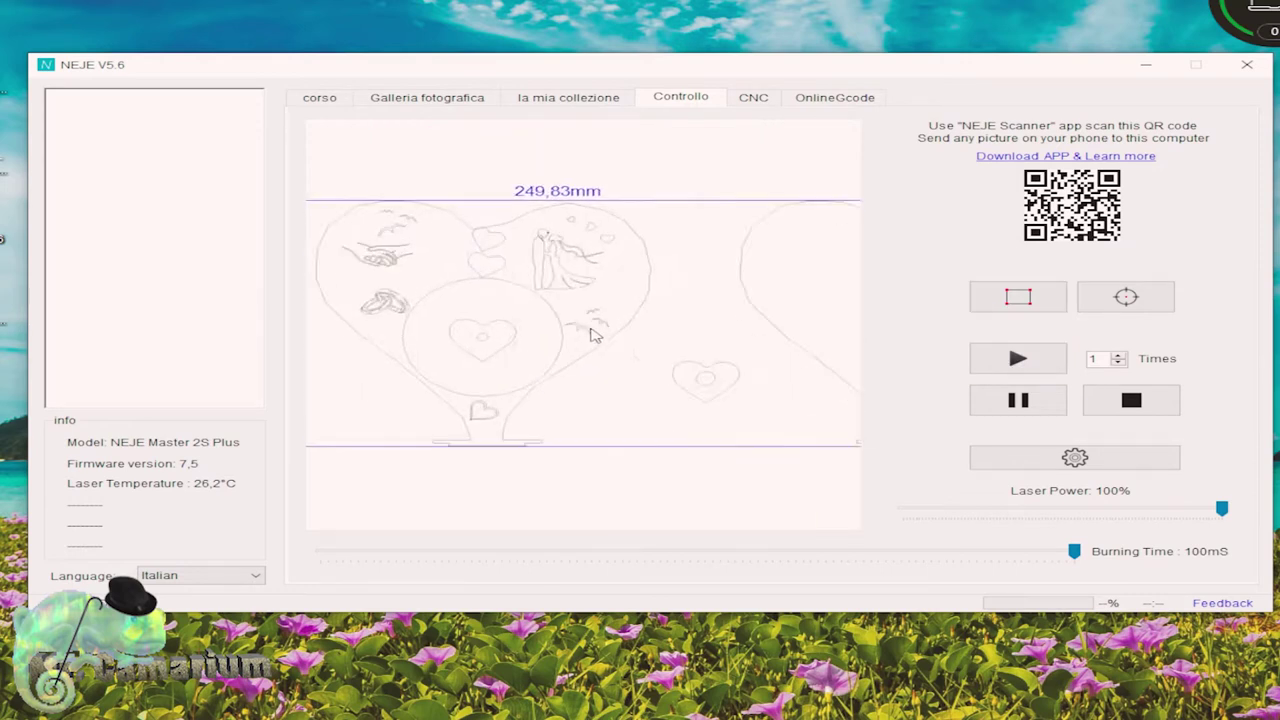
scroll(837, 326, down, 1)
scroll(763, 406, up, 1)
scroll(698, 372, down, 1)
scroll(699, 372, down, 1)
scroll(437, 380, up, 1)
scroll(448, 390, up, 1)
scroll(420, 397, down, 1)
scroll(531, 383, up, 1)
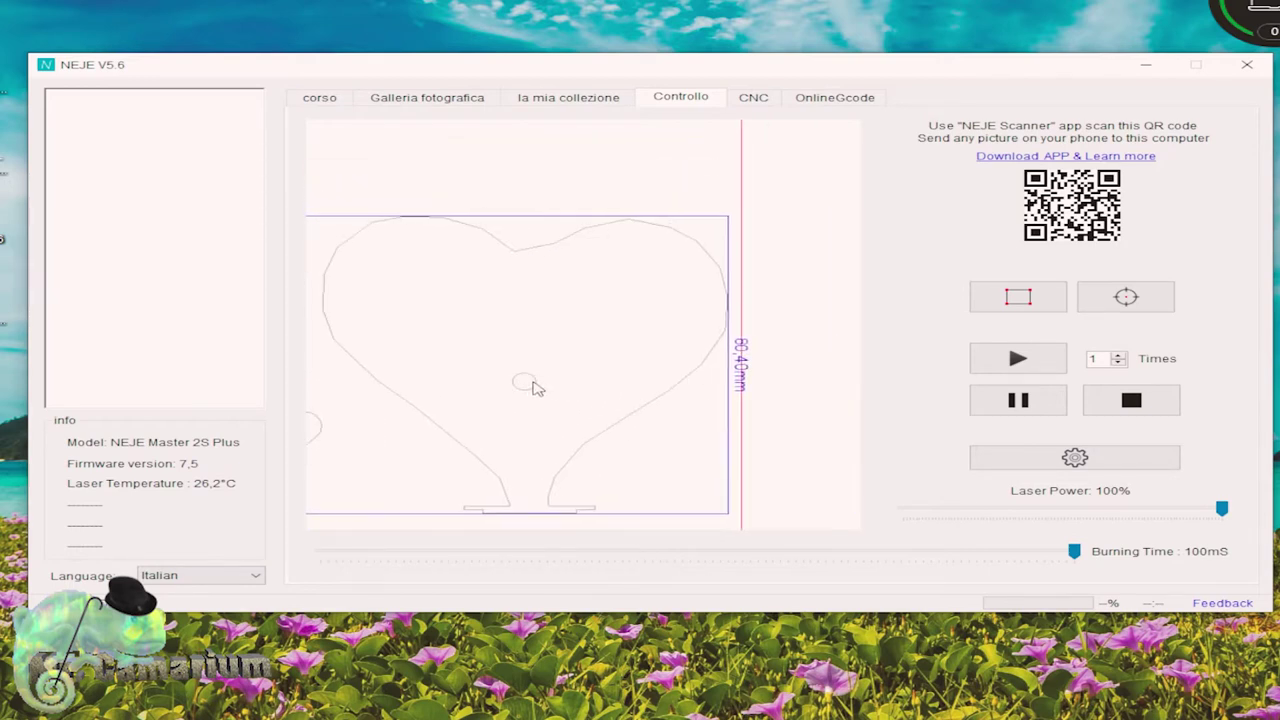
scroll(640, 370, down, 1)
scroll(694, 420, up, 1)
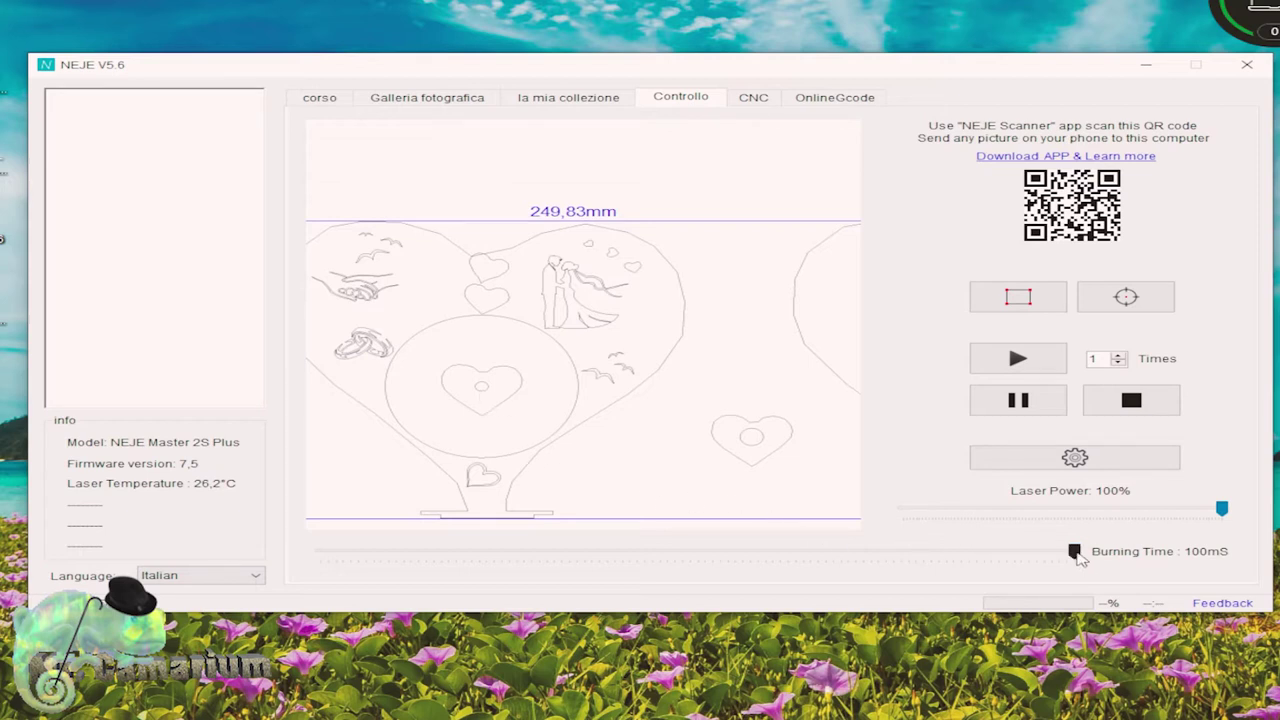
Set the burning time to 90 mS.
mouse_move(1076, 553)
mouse_down()
mouse_move(896, 556)
mouse_move(999, 554)
mouse_up()
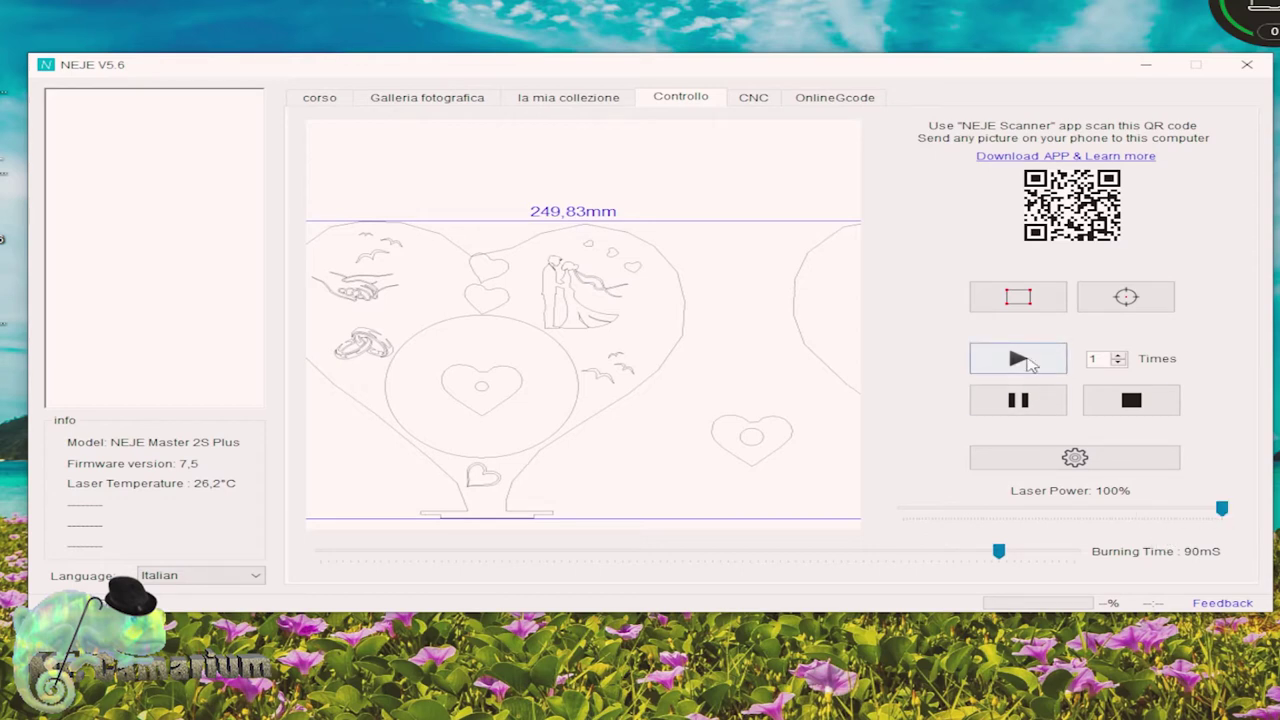
Inspect all calendar parts across the engraving area, from the slotted ring pieces to the plain heart.
scroll(474, 391, down, 5)
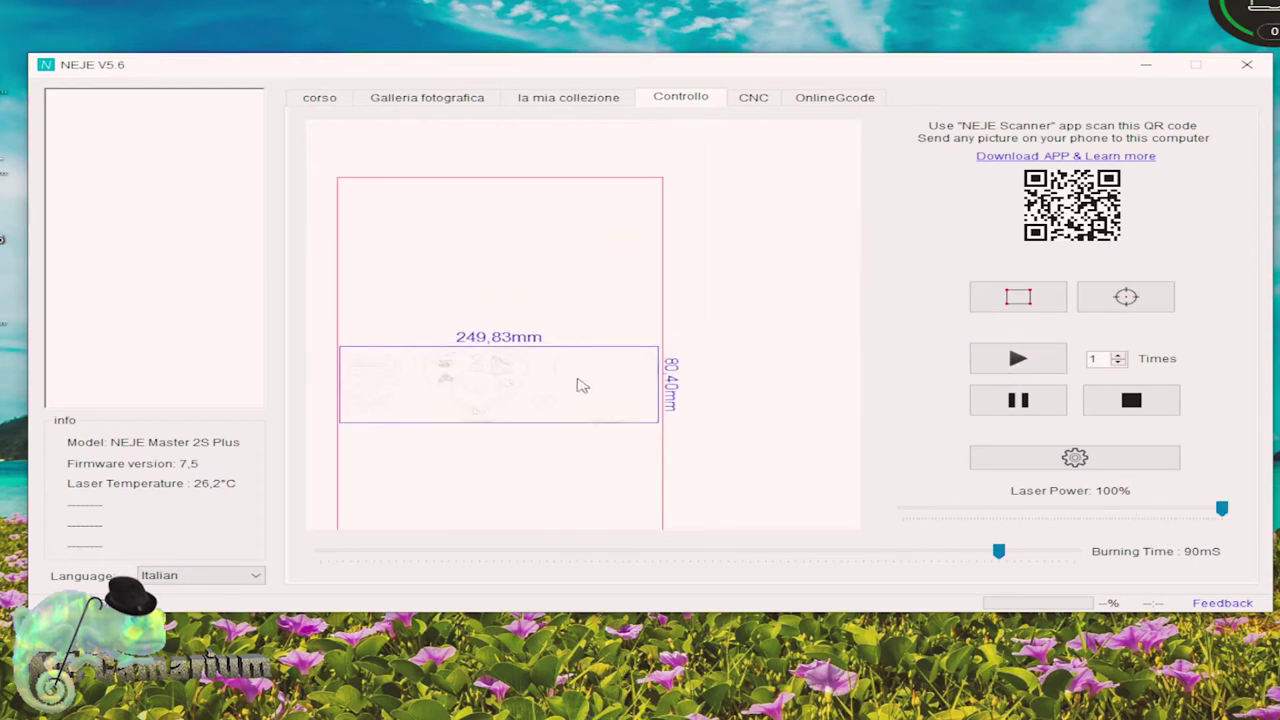
scroll(535, 386, up, 5)
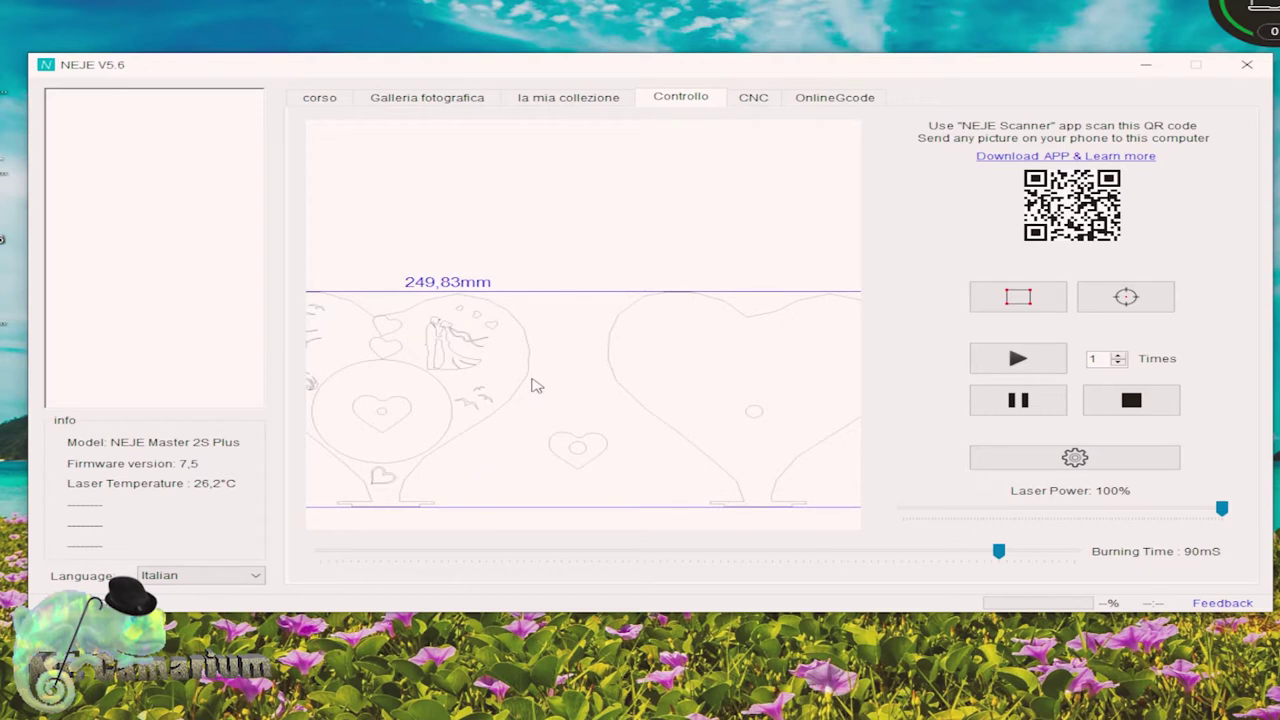
scroll(535, 386, down, 5)
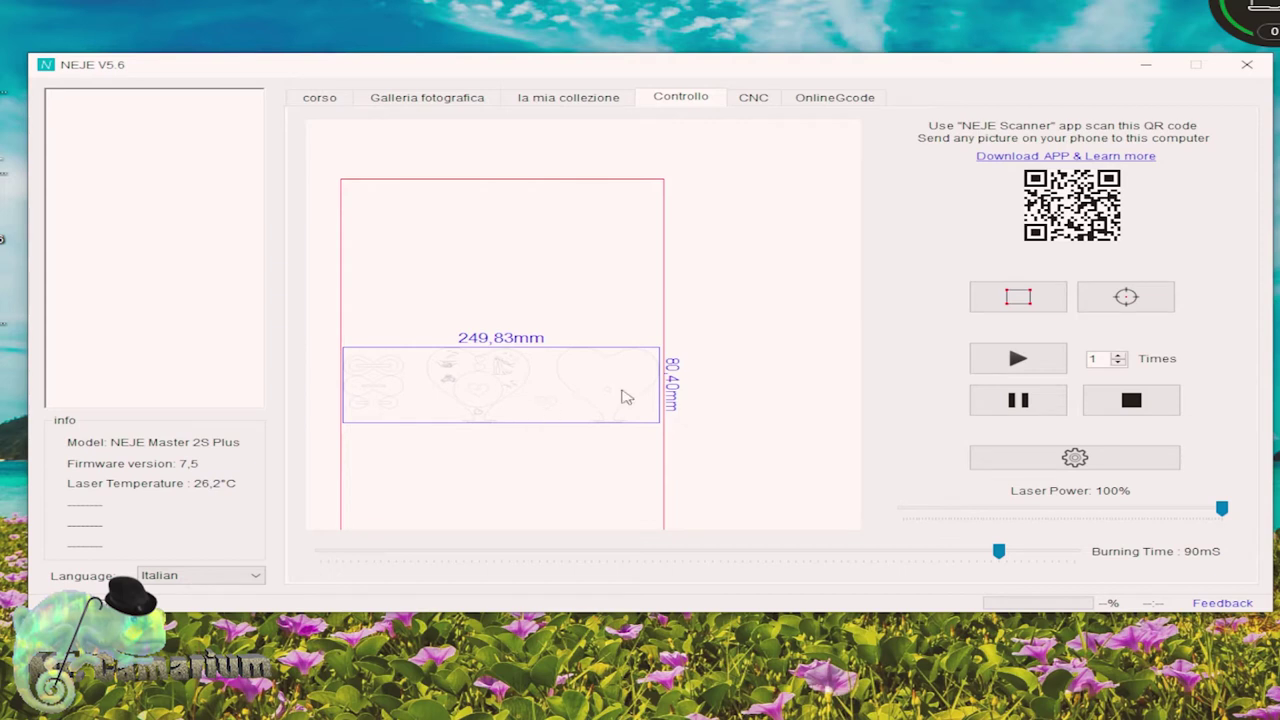
scroll(566, 398, up, 4)
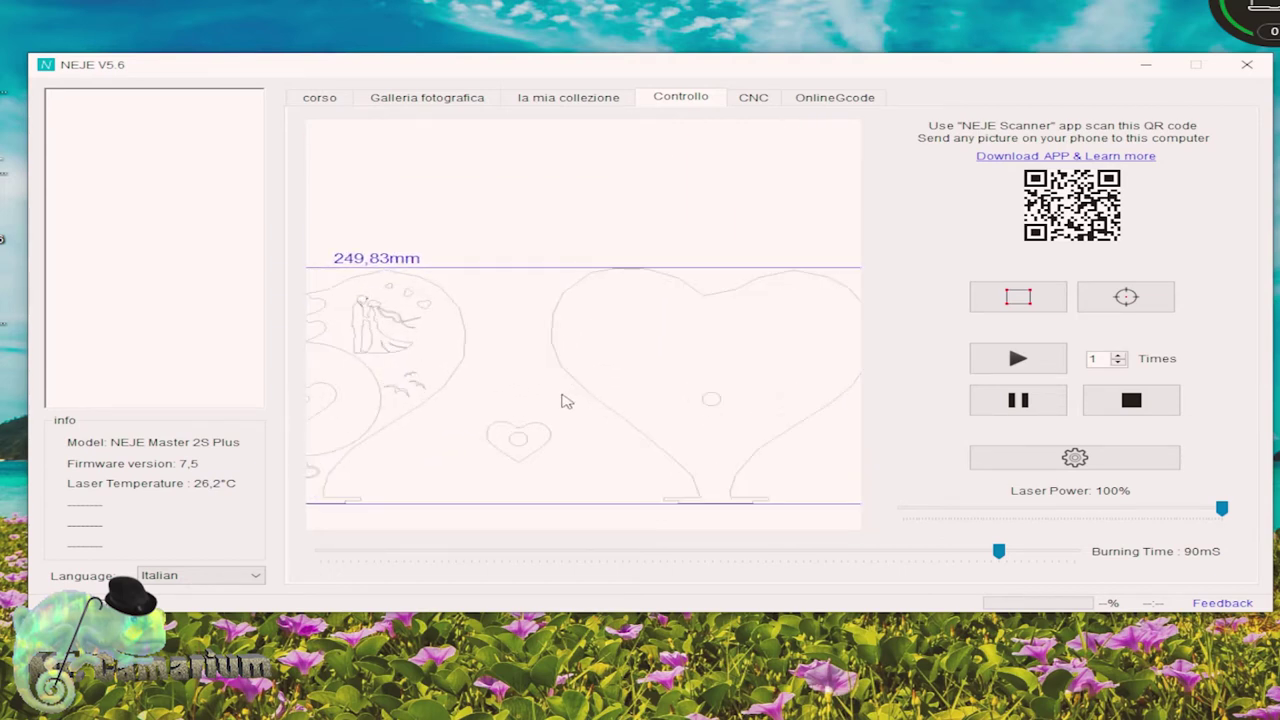
scroll(566, 401, up, 1)
scroll(564, 401, down, 2)
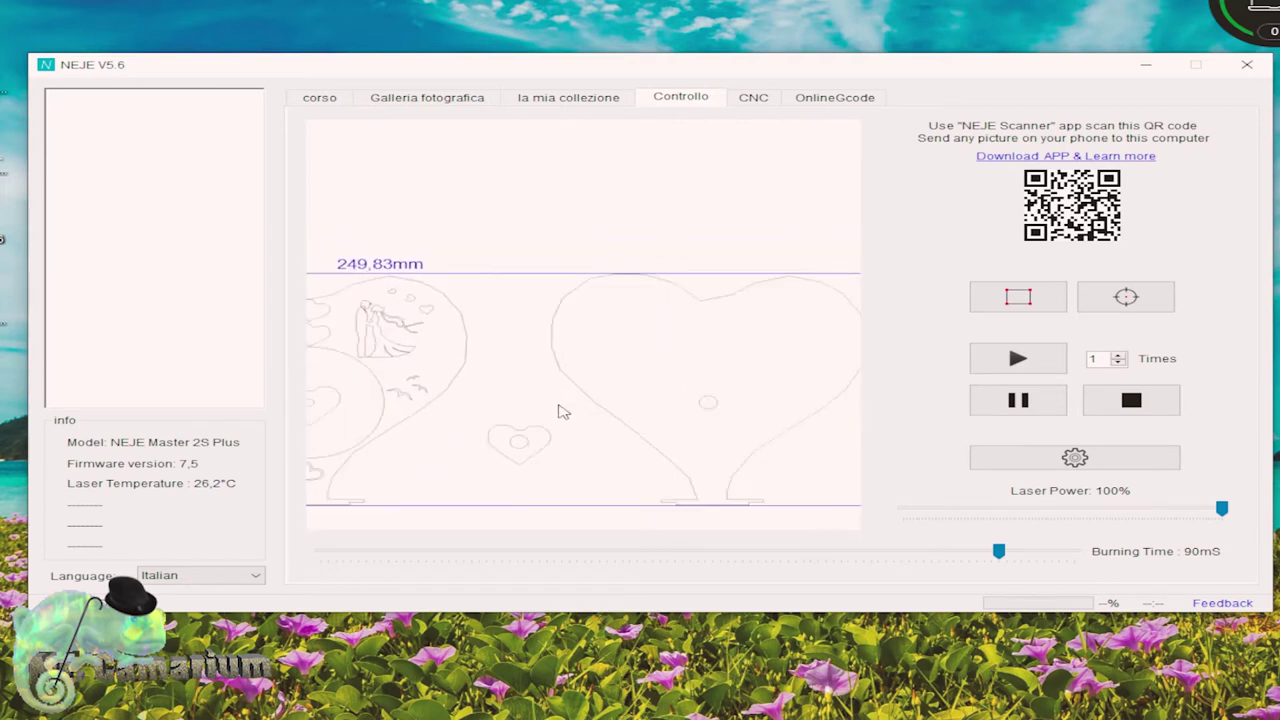
scroll(563, 411, up, 1)
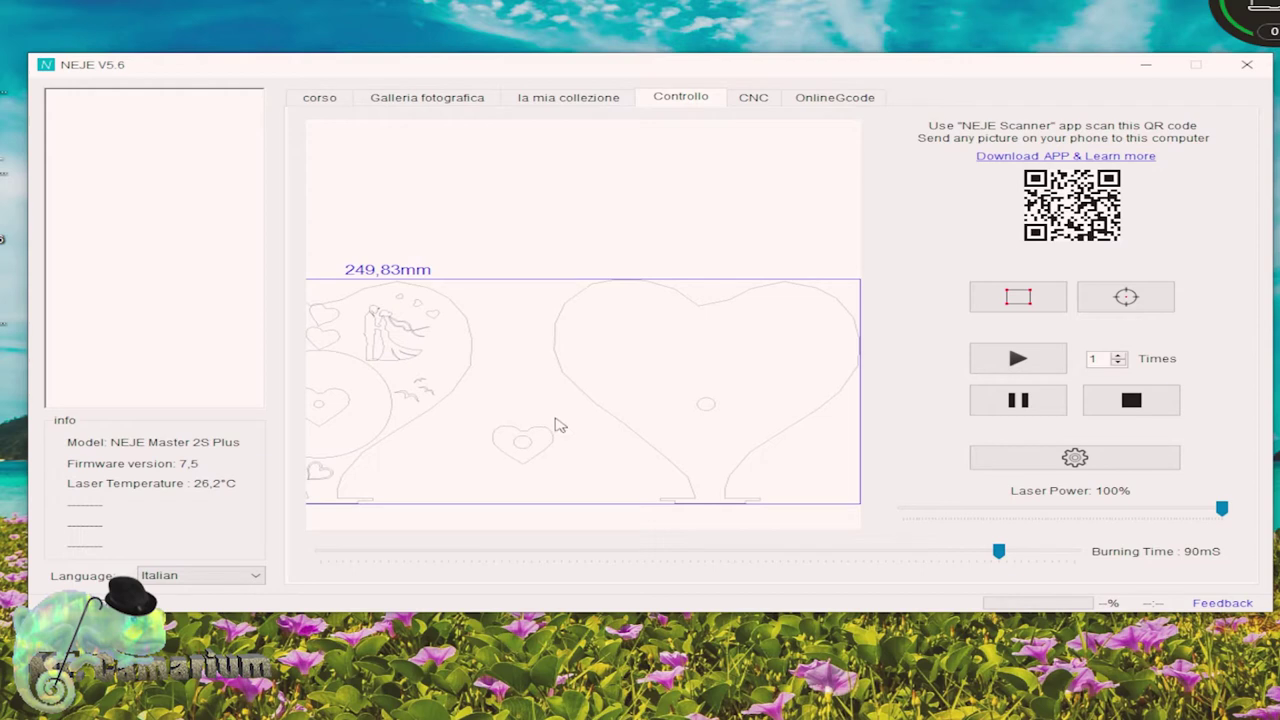
scroll(556, 426, down, 3)
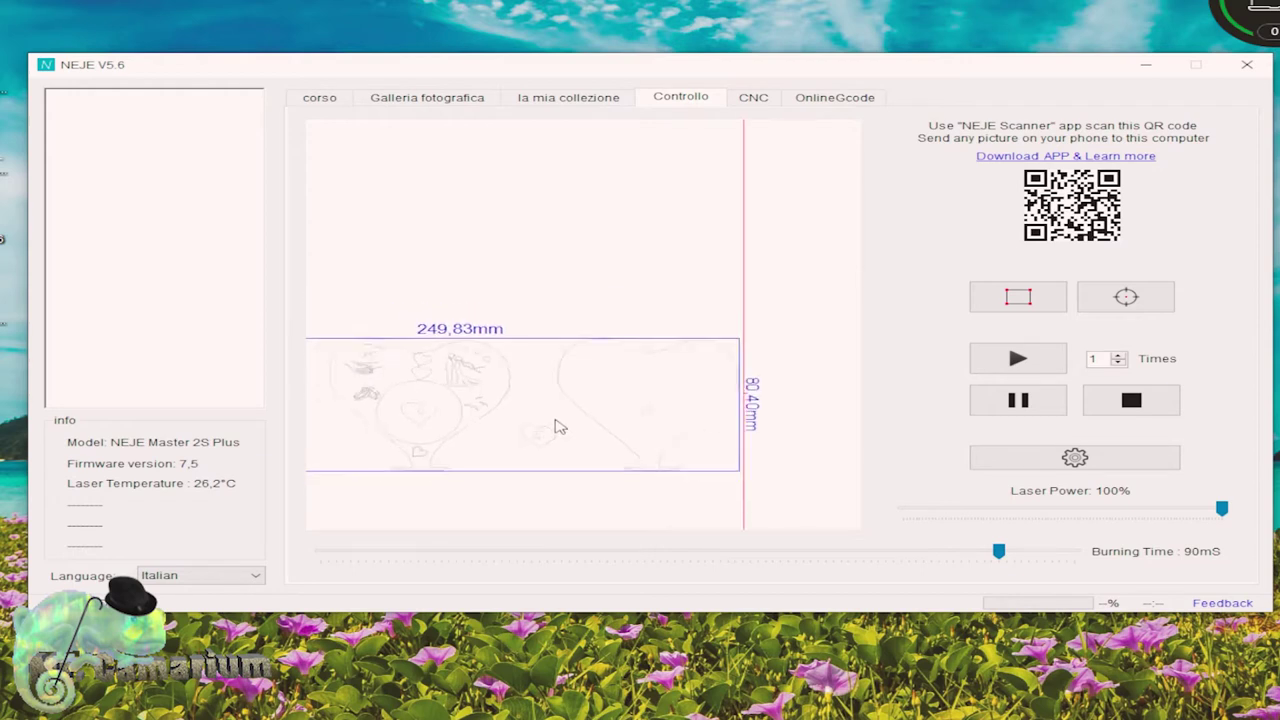
drag(451, 403, 620, 415)
scroll(624, 416, up, 3)
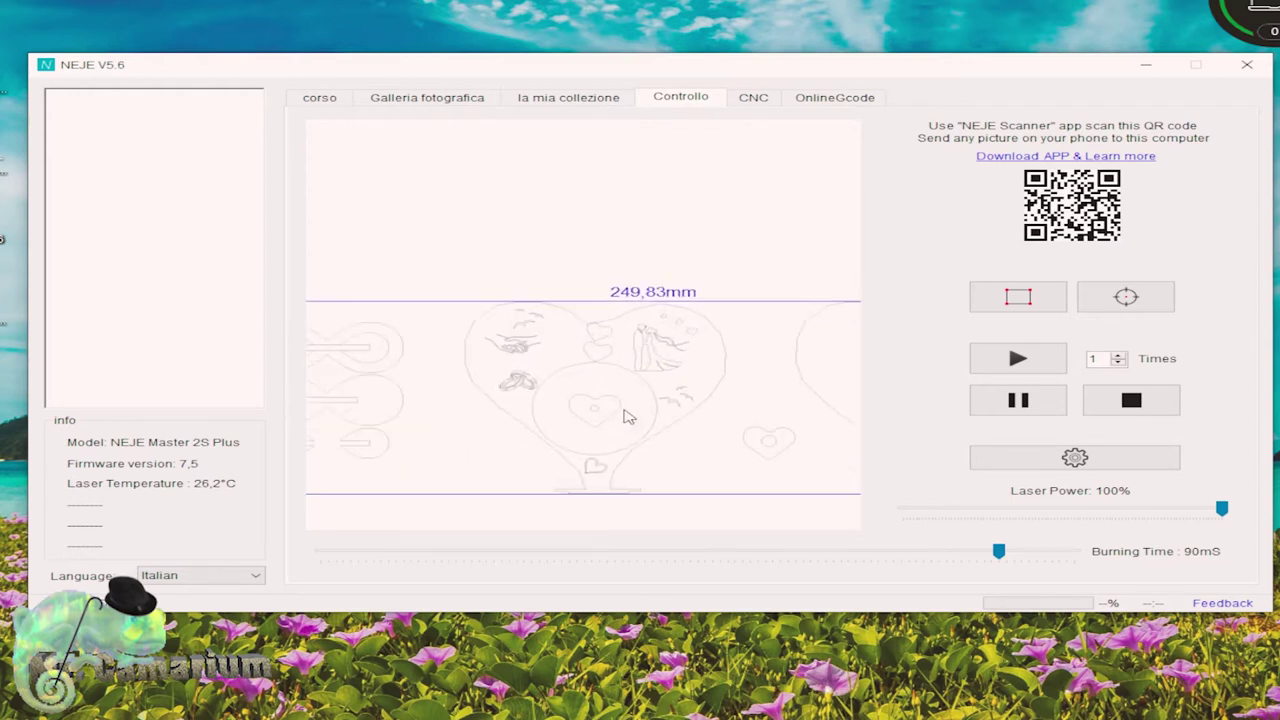
scroll(582, 433, down, 3)
scroll(557, 434, up, 3)
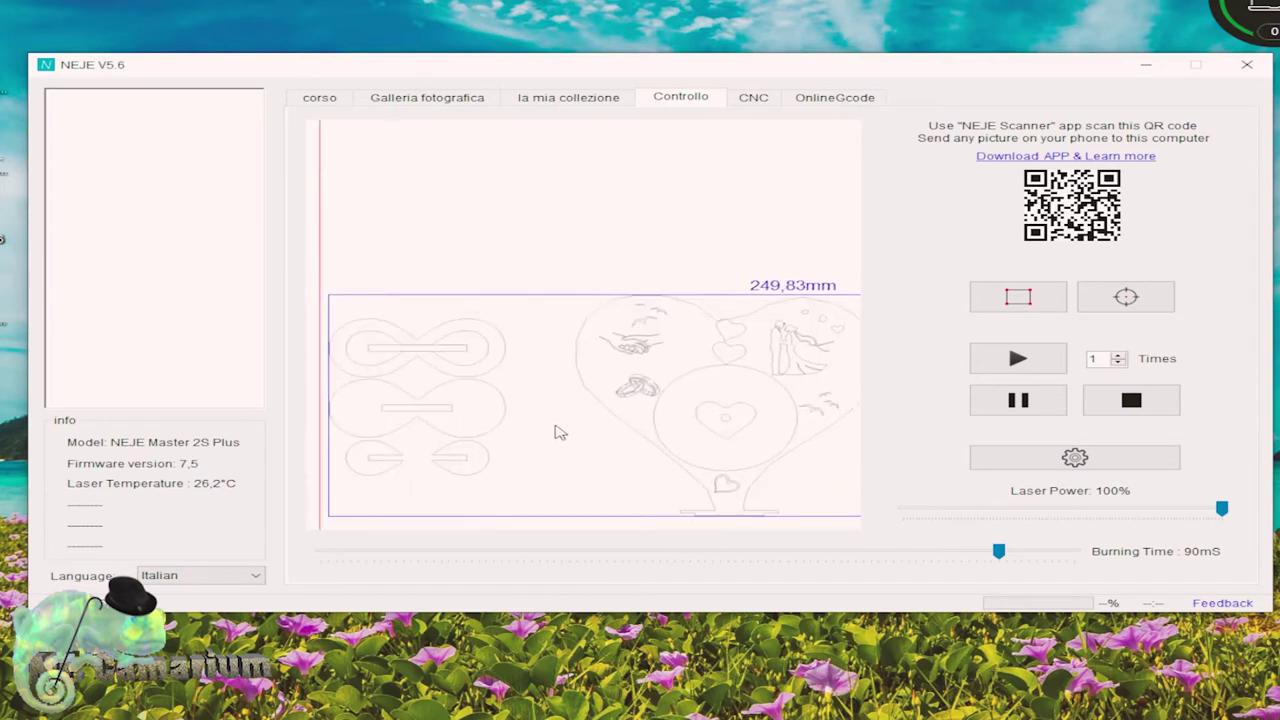
scroll(560, 433, down, 2)
scroll(560, 433, down, 2)
drag(789, 443, 637, 440)
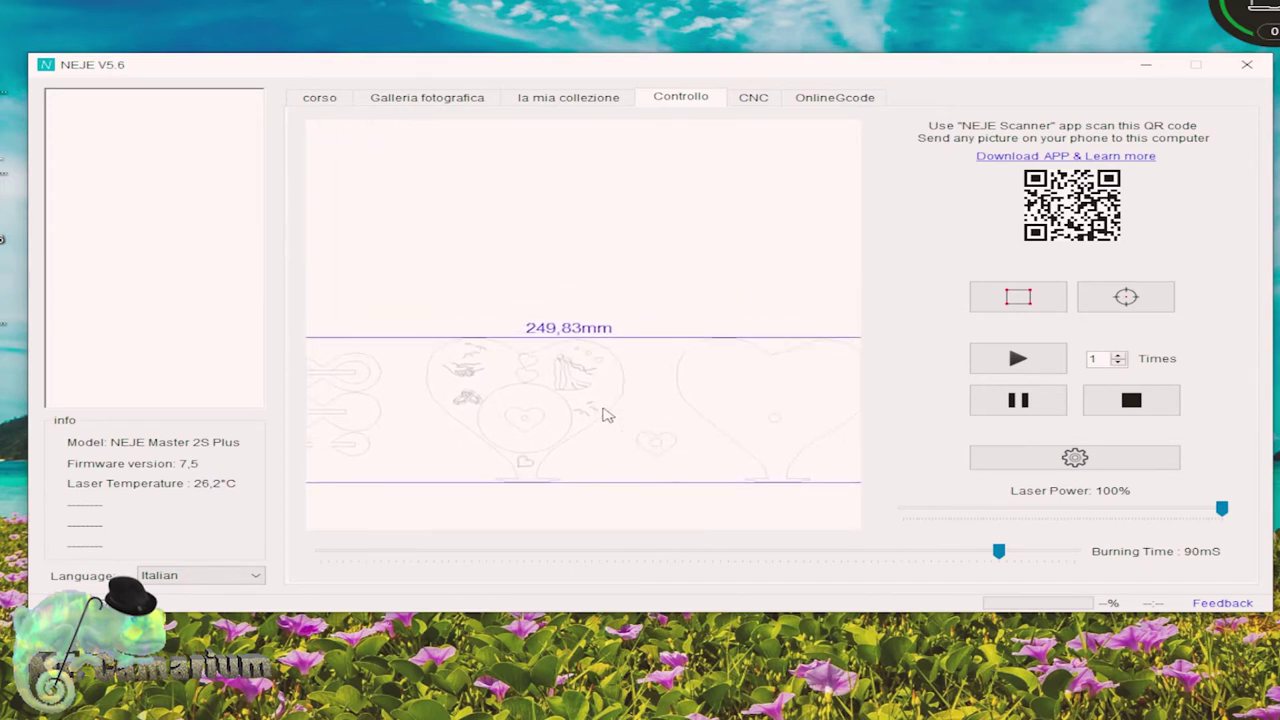
scroll(606, 414, up, 2)
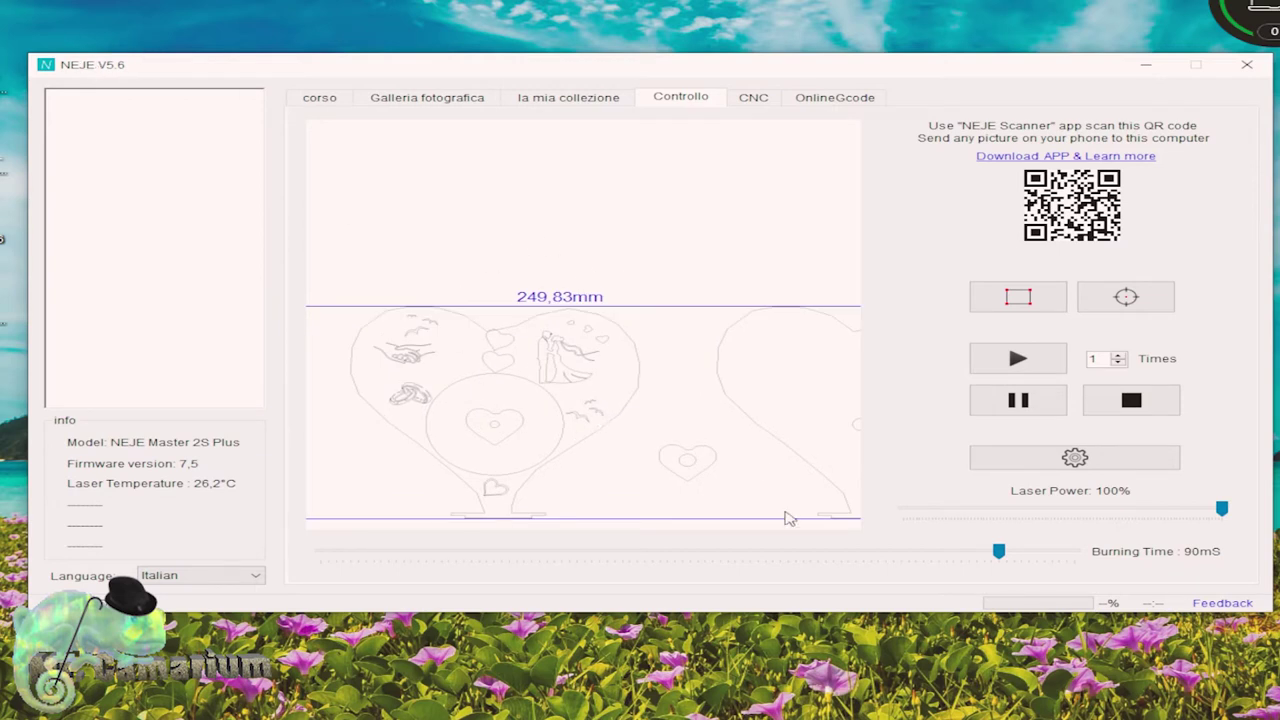
drag(760, 466, 562, 441)
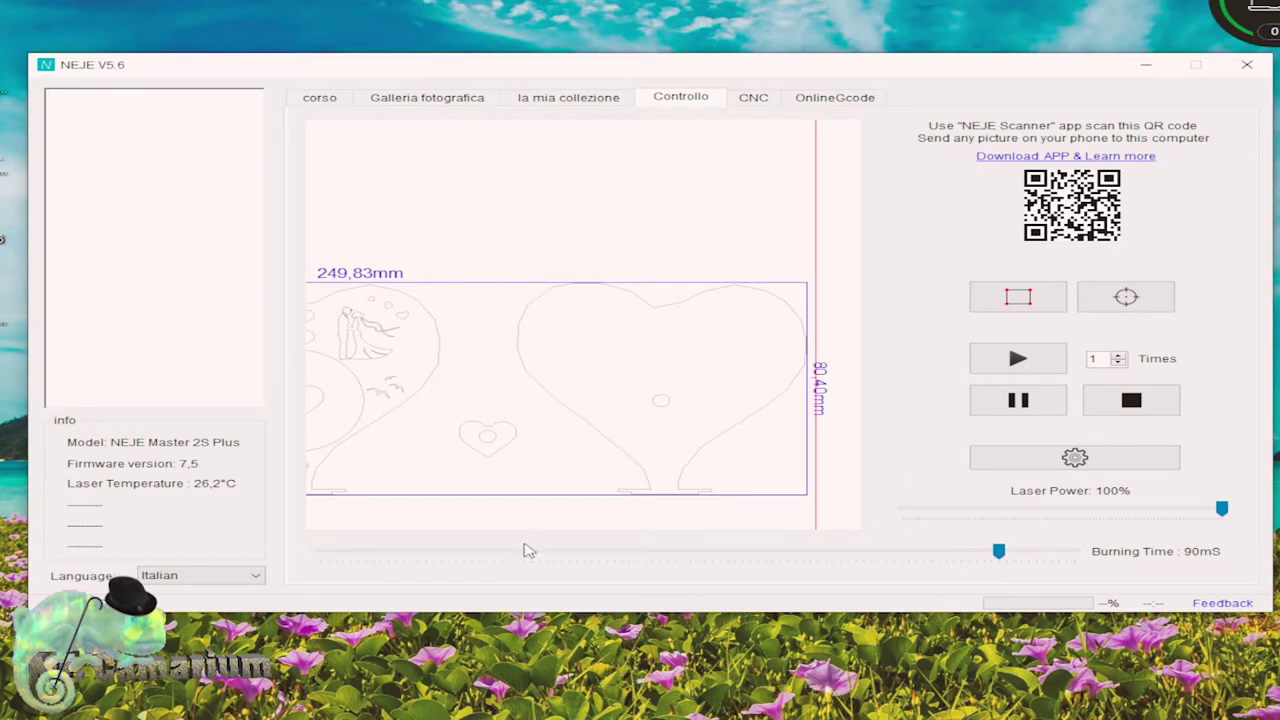
Review the machine settings for idle laser brightness, tilt detection sensitivity and motor speed, and close them.
click(1074, 457)
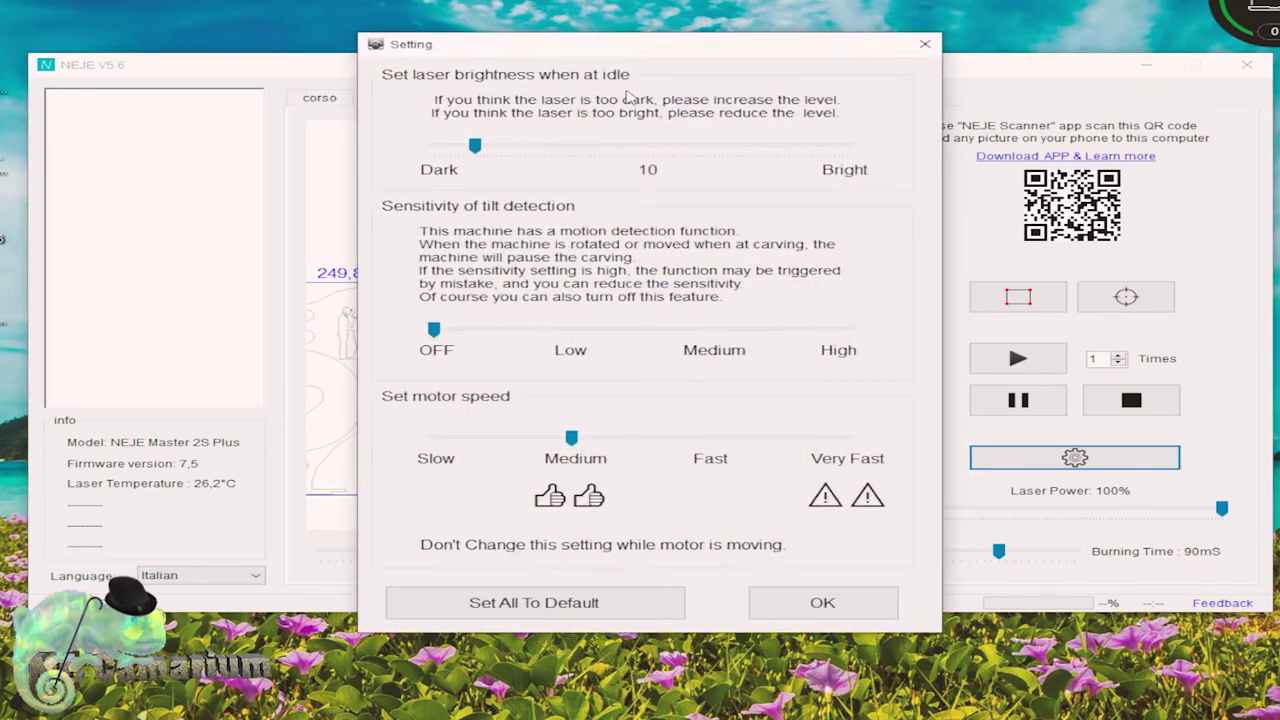
drag(610, 54, 682, 51)
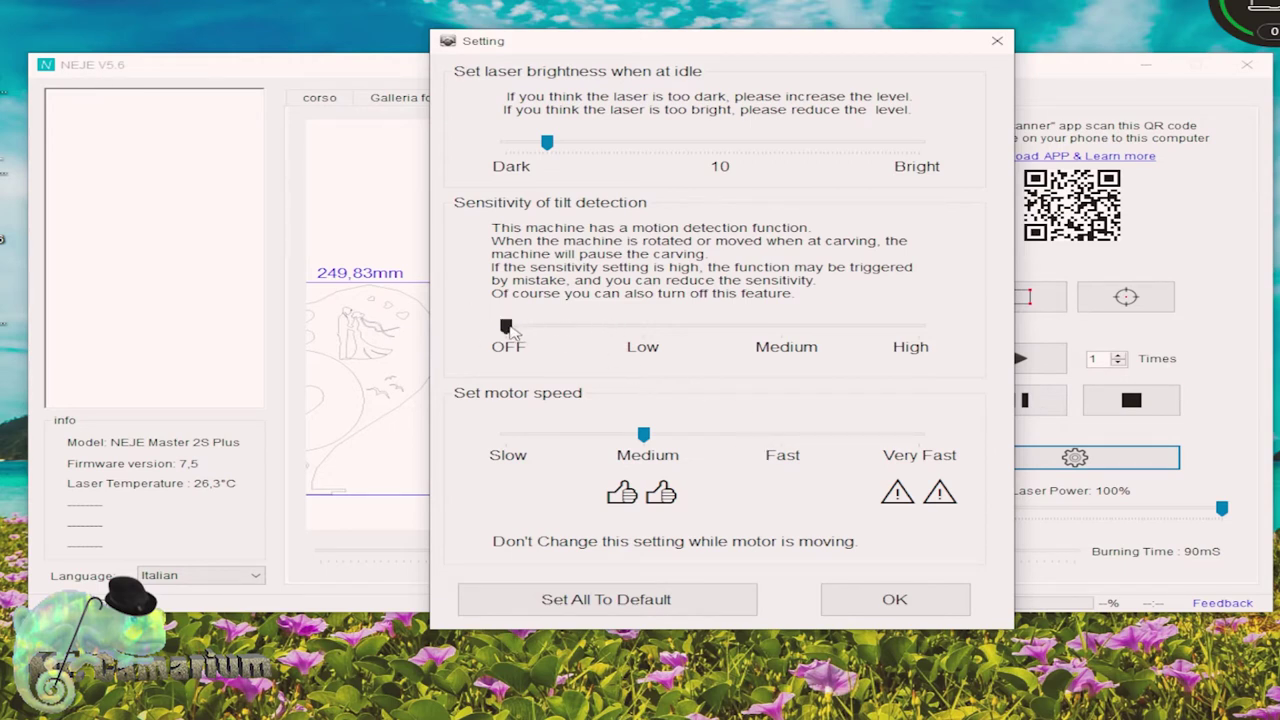
mouse_move(506, 327)
mouse_down()
mouse_move(903, 338)
mouse_move(508, 340)
mouse_up()
drag(646, 435, 676, 441)
click(931, 605)
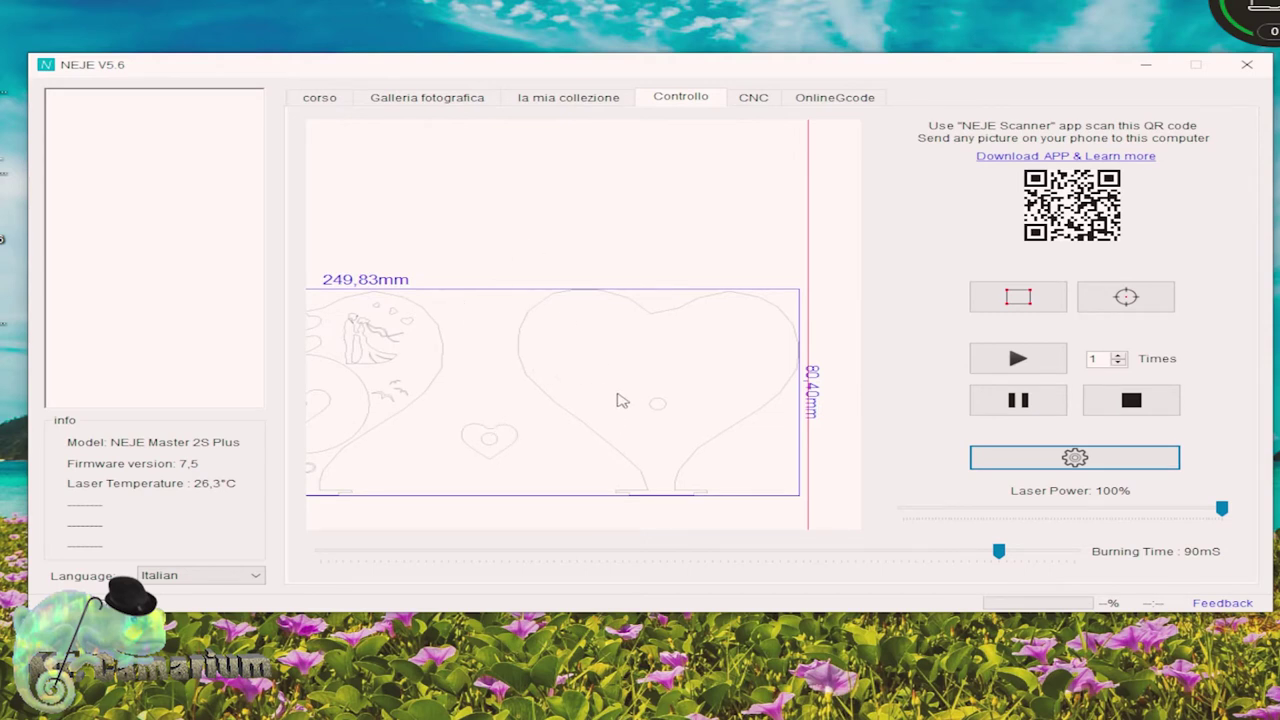
Compare the online G-code designs with the images in the photo gallery.
scroll(543, 428, down, 3)
scroll(540, 428, up, 5)
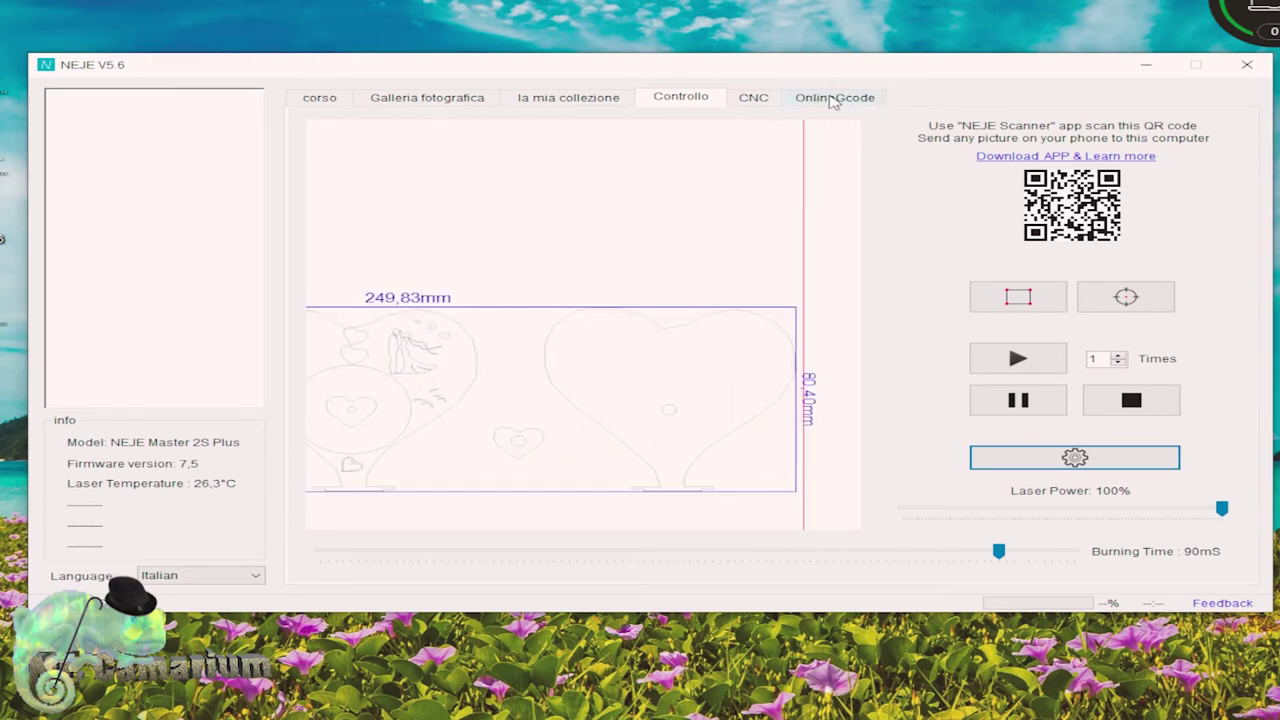
click(832, 100)
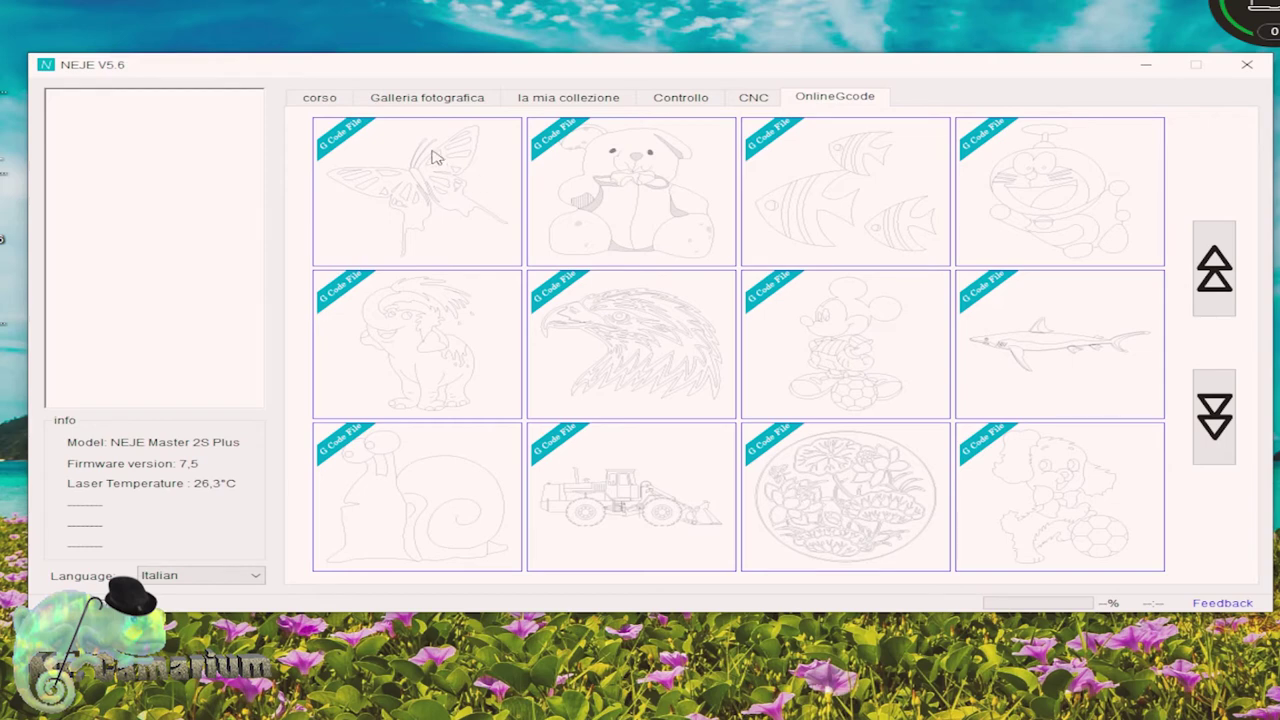
click(421, 104)
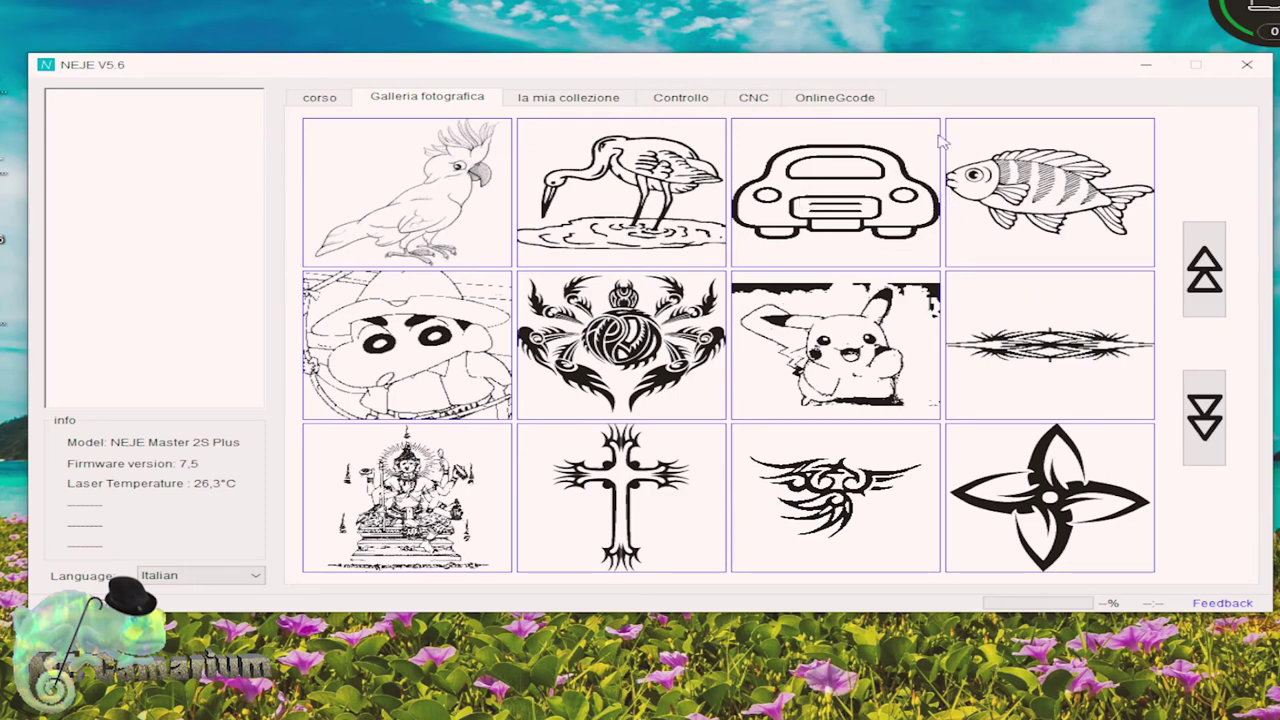
click(834, 103)
Try the online G-code butterfly at 150 mm width with proportional height, and close the sizing dialog without accepting.
click(438, 170)
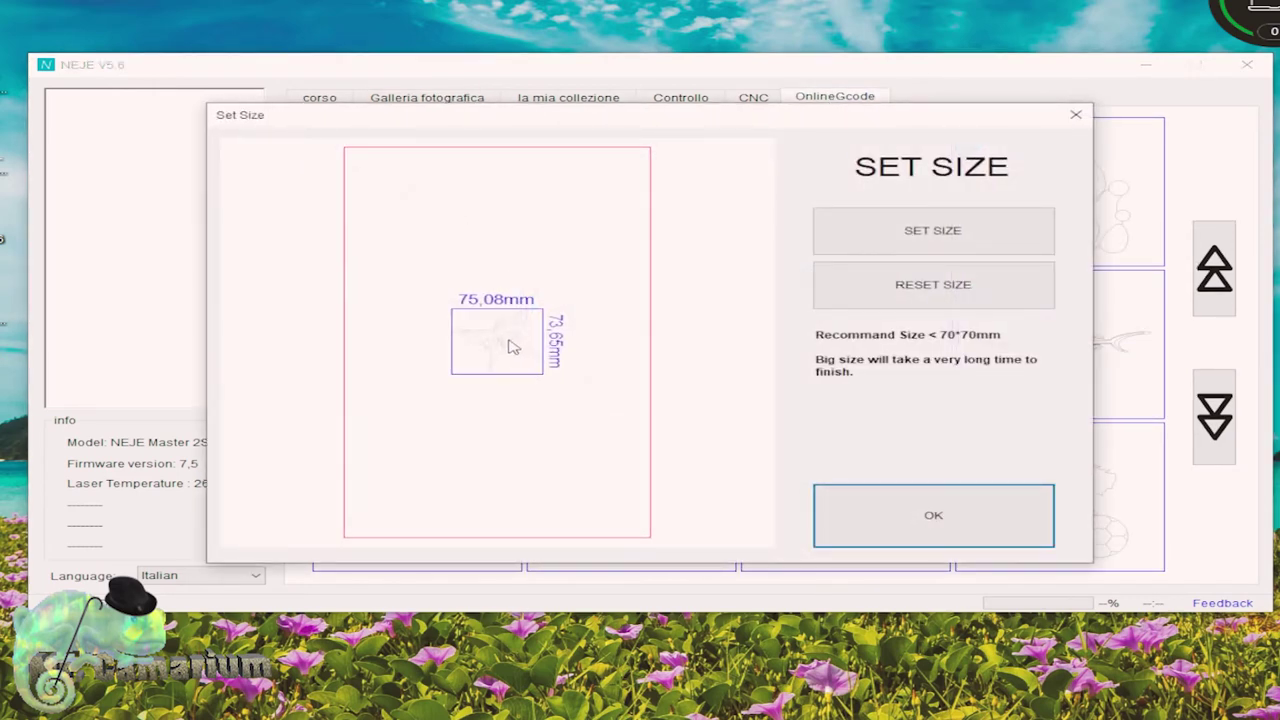
click(907, 246)
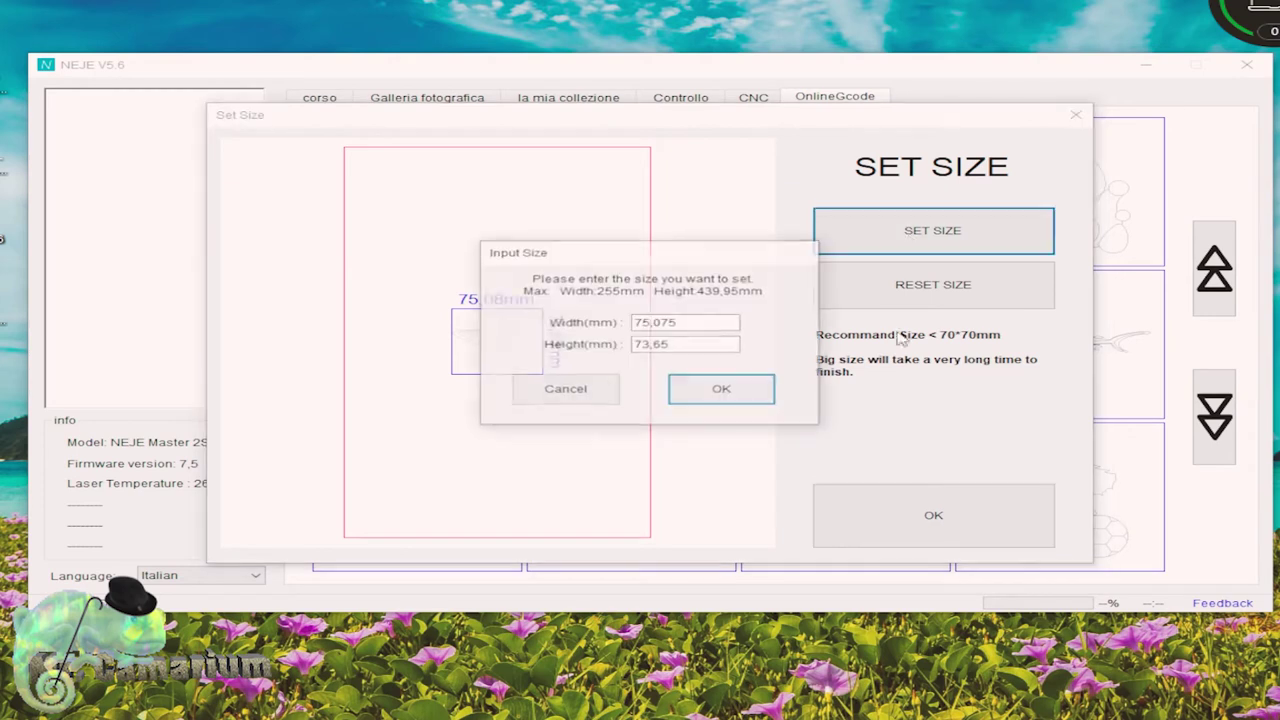
drag(700, 323, 605, 327)
text(150)
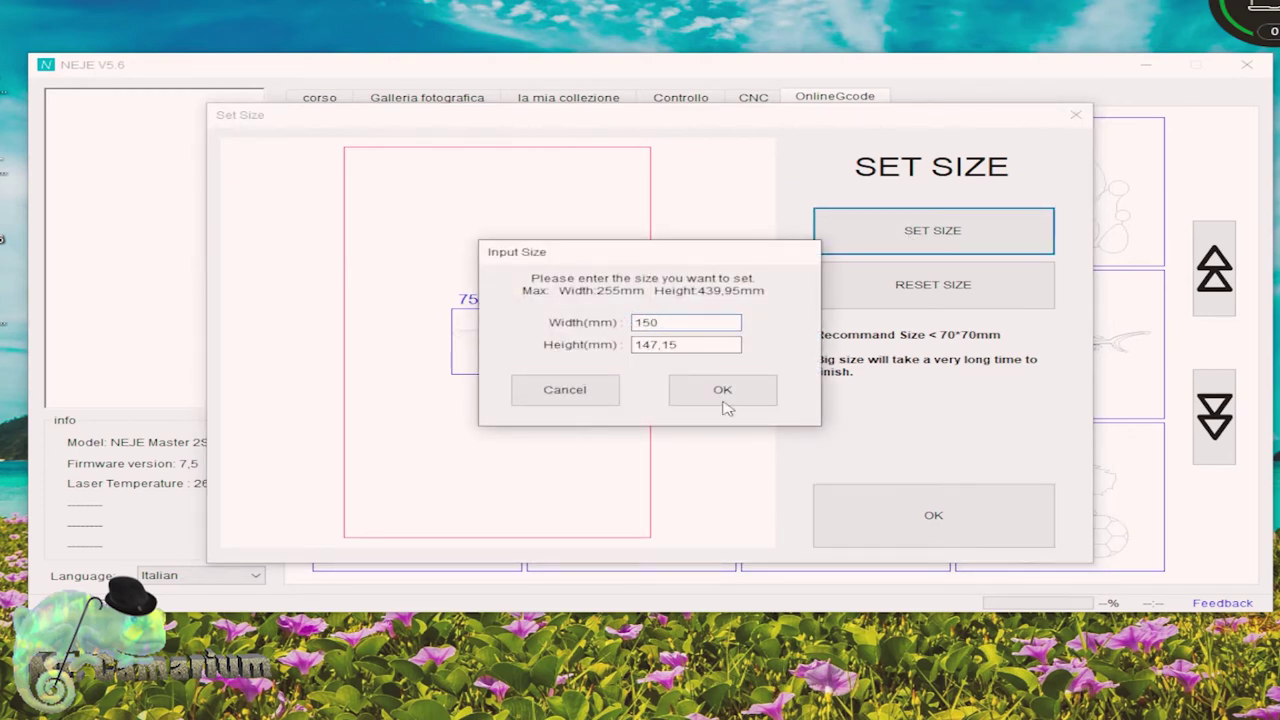
click(700, 395)
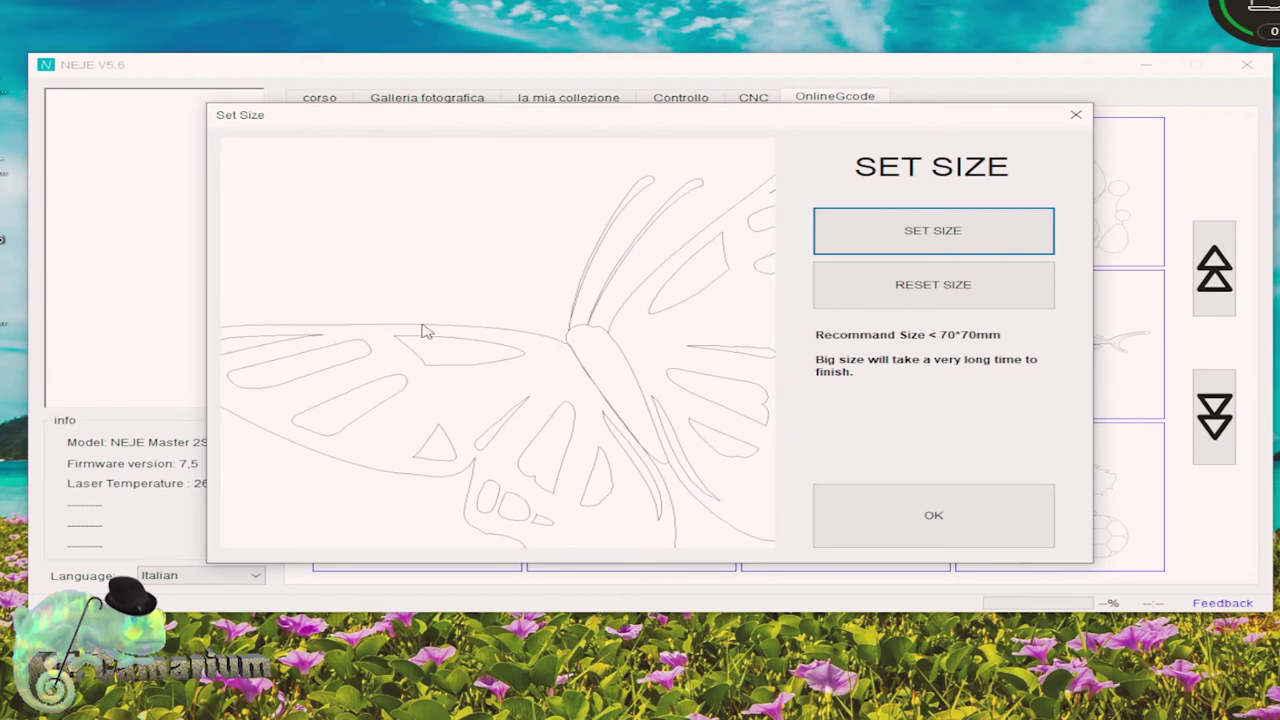
click(1075, 114)
Revisit the CNC page, try the gallery cockatoo with its full image area, and close the sizing dialog without accepting.
click(755, 97)
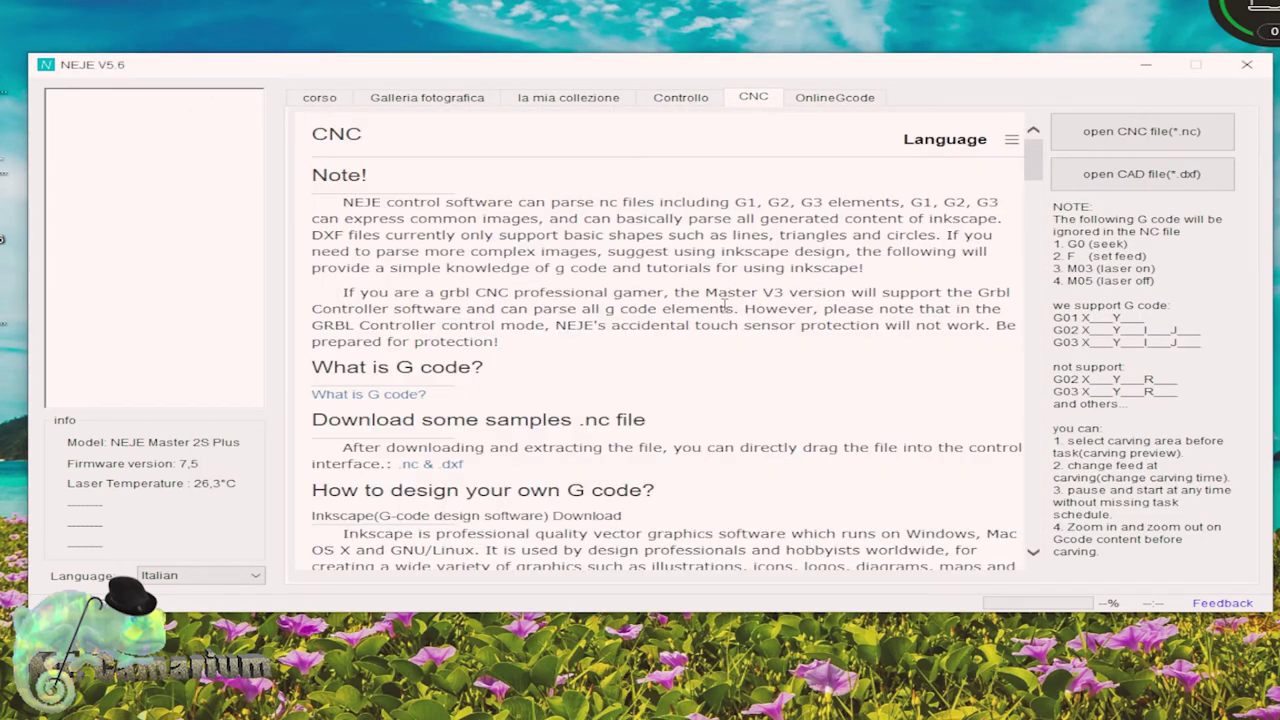
click(436, 104)
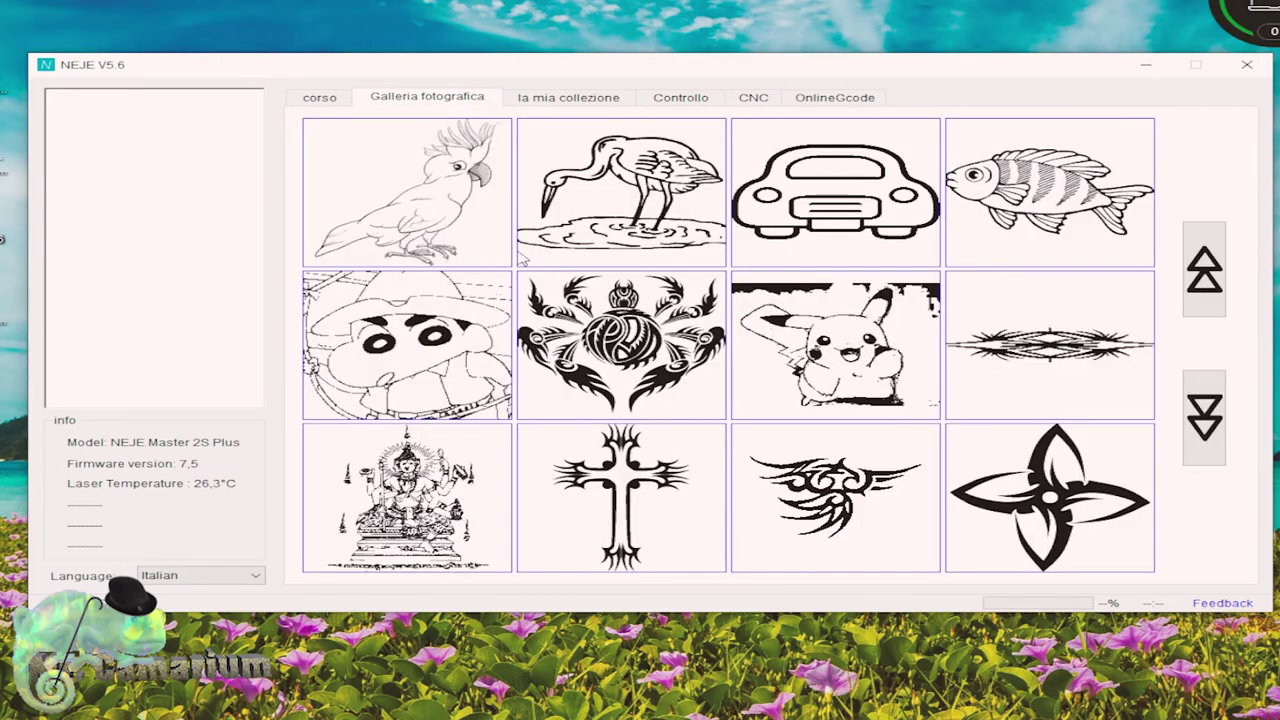
click(393, 205)
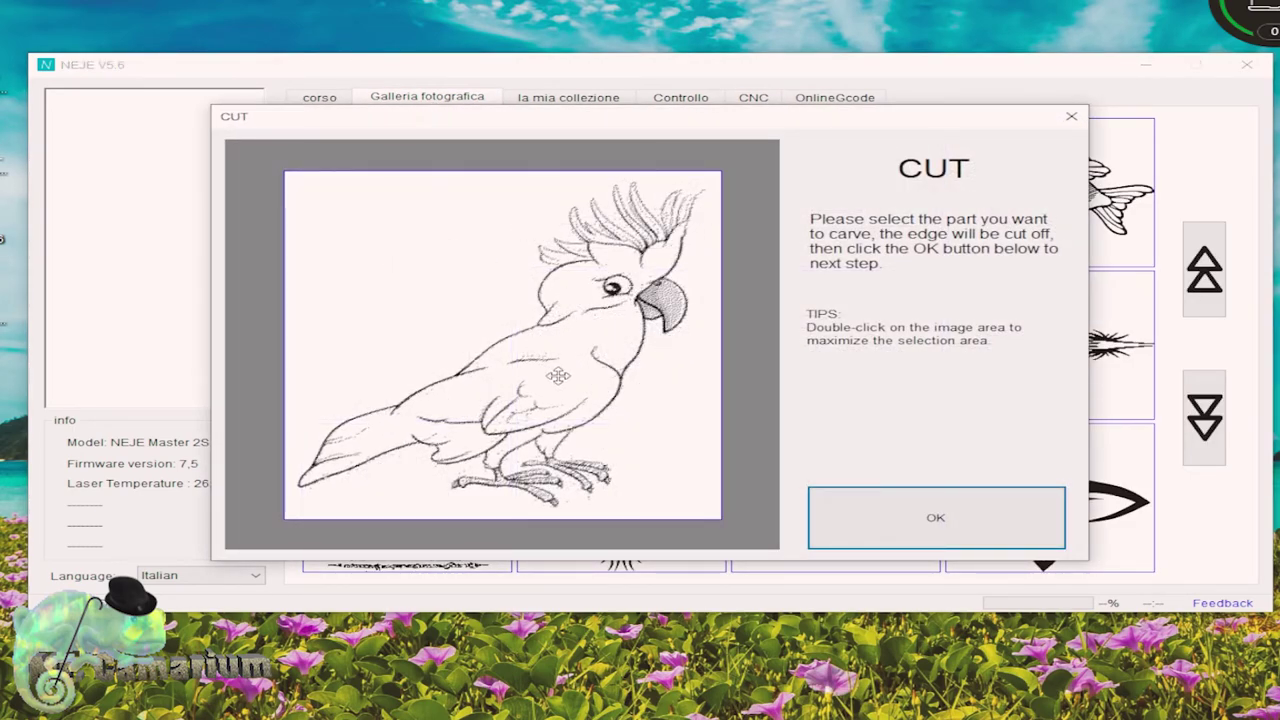
click(928, 540)
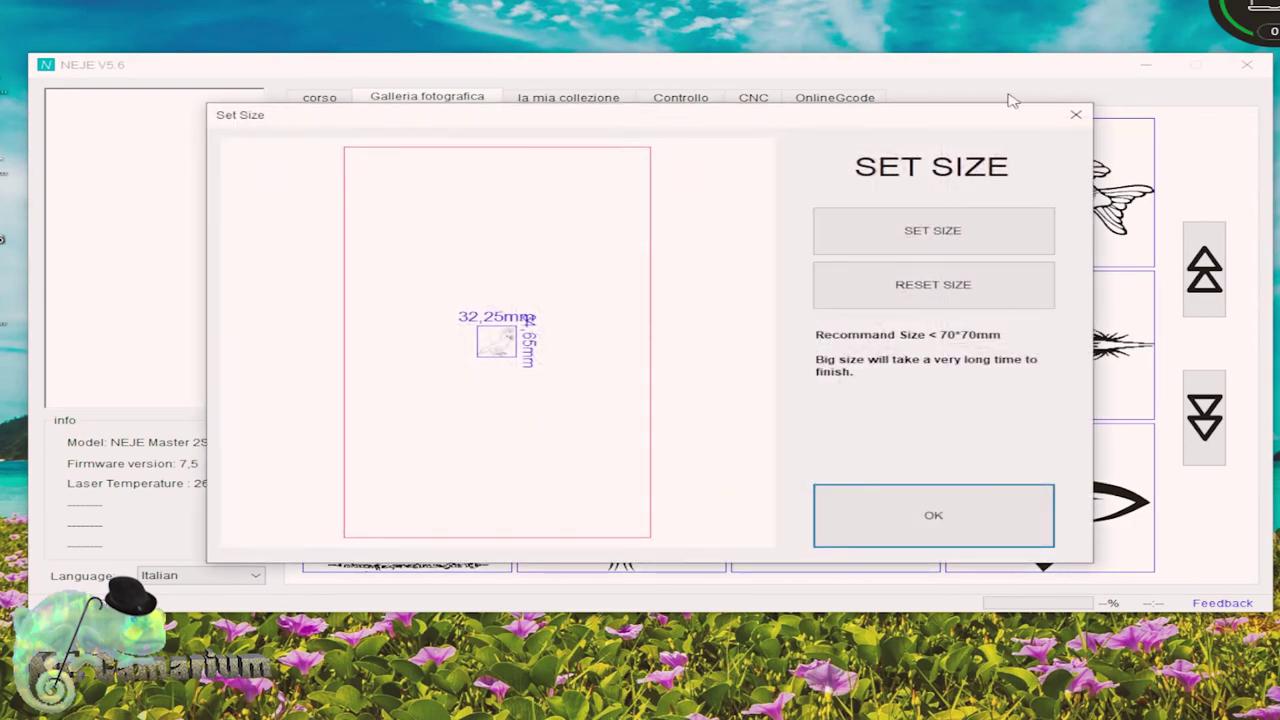
click(1076, 115)
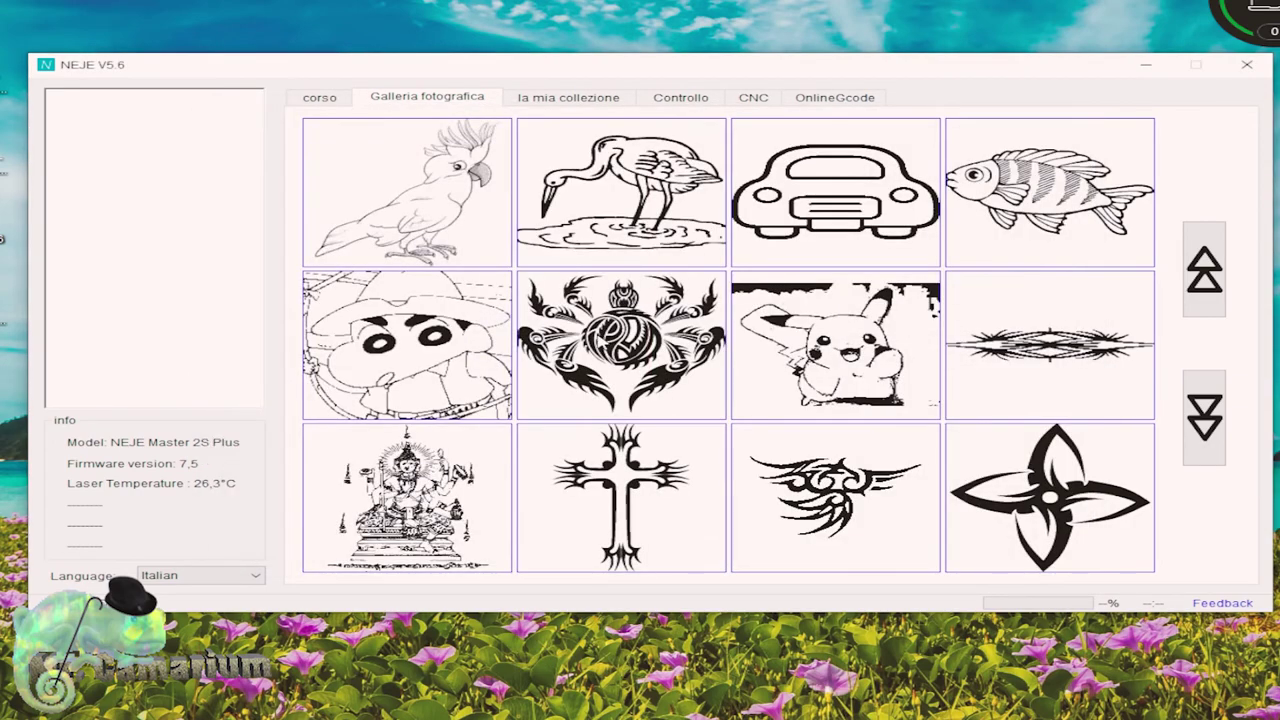